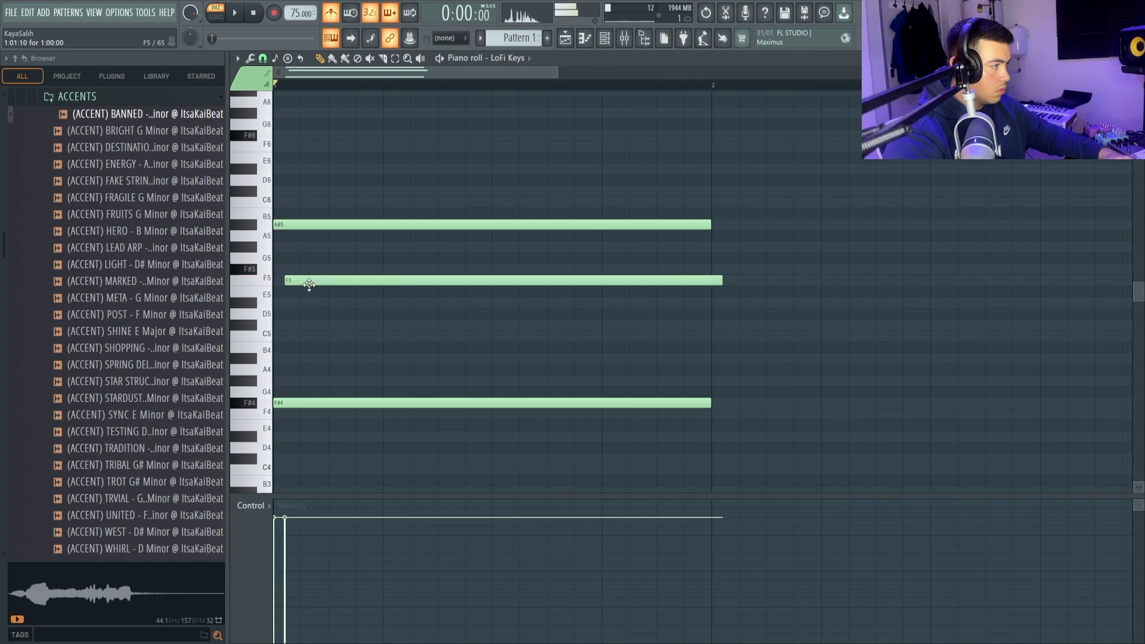
- Shorten the opening chord to a quarter bar and add G#4, C5 and D#5 directly after it
{"action": "key", "text": "space"}
{"action": "scroll", "coordinate": [351, 283], "scroll_direction": "down", "scroll_amount": 2}
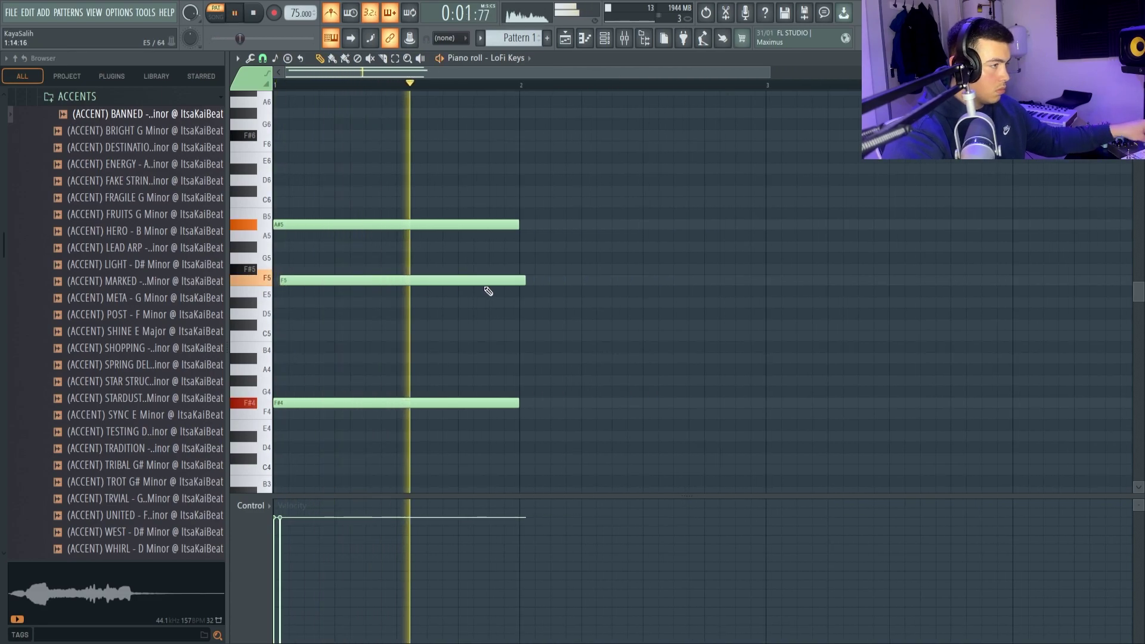
{"action": "key", "text": "space"}
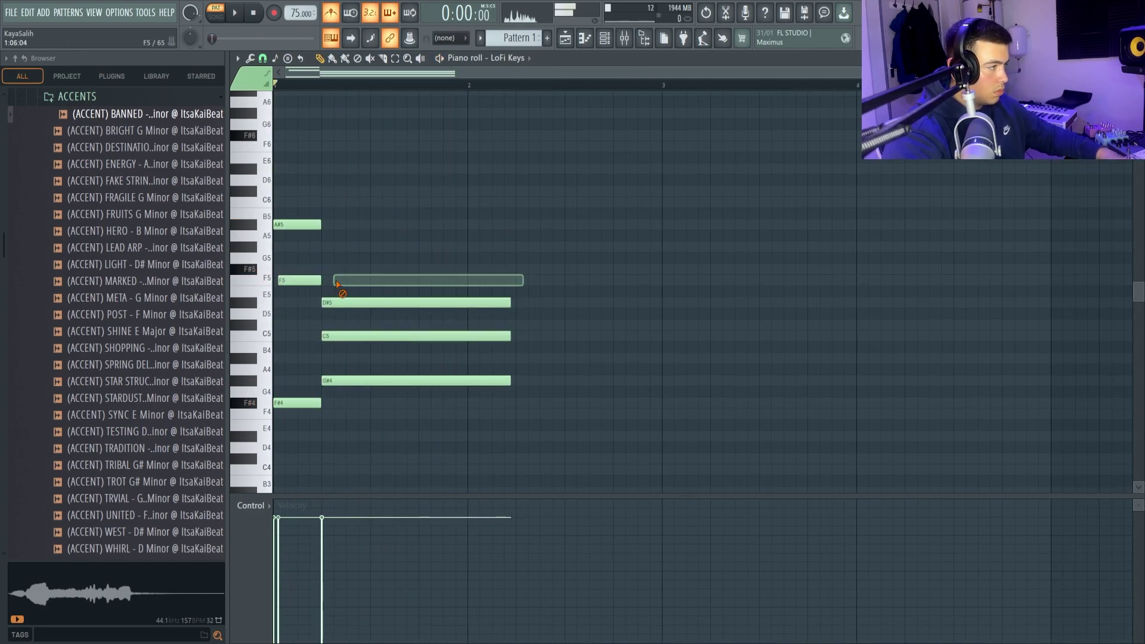
- Add a G#5 on top of the second chord and delay its C5 and G#5 notes slightly
{"action": "left_click_drag", "start_coordinate": [321, 251], "coordinate": [319, 241]}
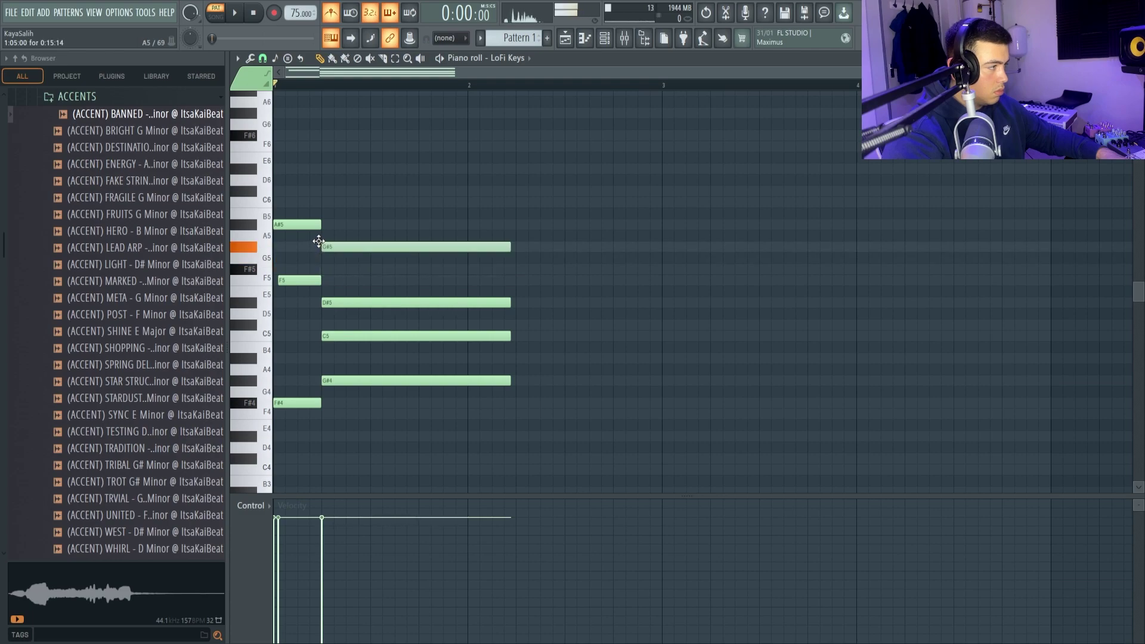
{"action": "scroll", "coordinate": [381, 336], "scroll_direction": "up", "scroll_amount": 3}
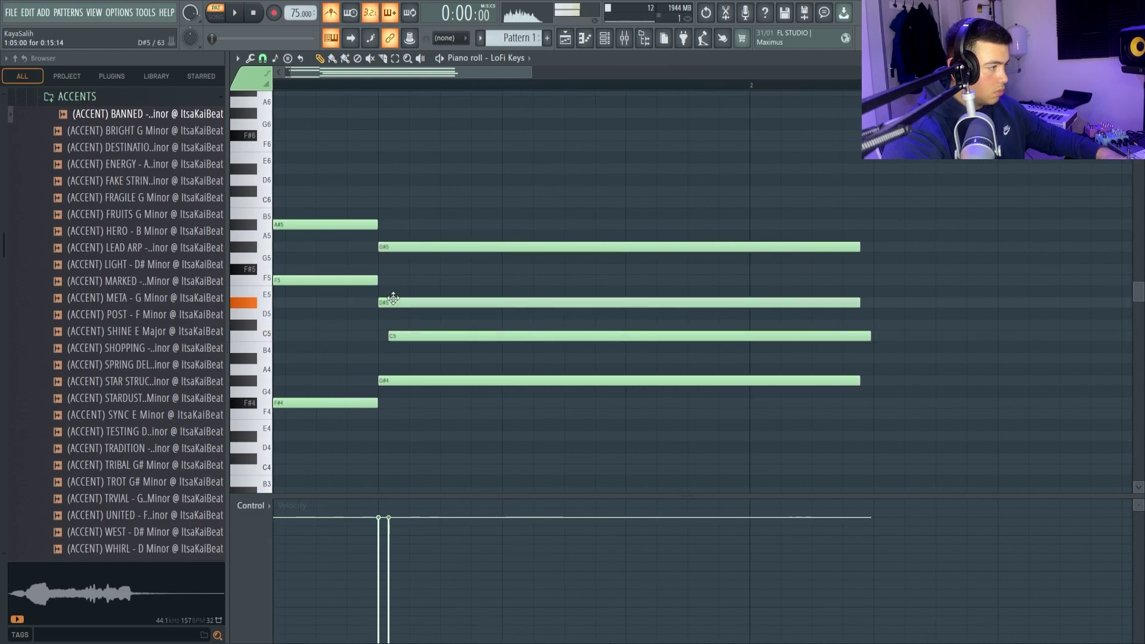
{"action": "scroll", "coordinate": [411, 245], "scroll_direction": "down", "scroll_amount": 3}
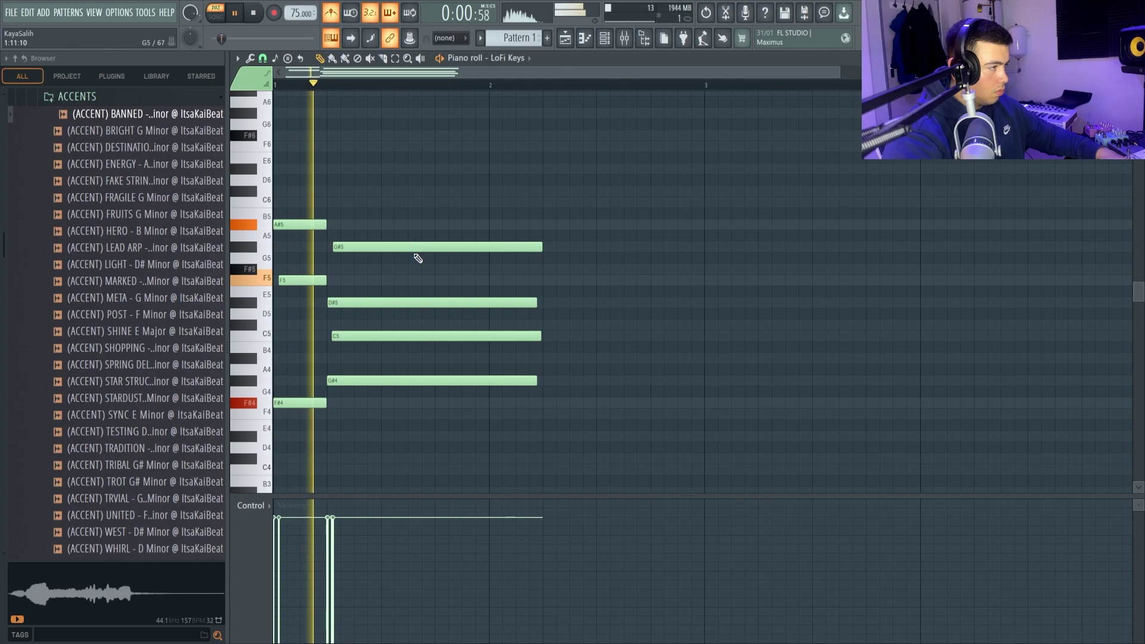
- Trim the second chord to the end of bar 1 and add a chord of A#3, G#4, C#5 and F5 at bar 2
{"action": "left_click_drag", "start_coordinate": [446, 208], "coordinate": [501, 411]}
{"action": "key", "text": "space"}
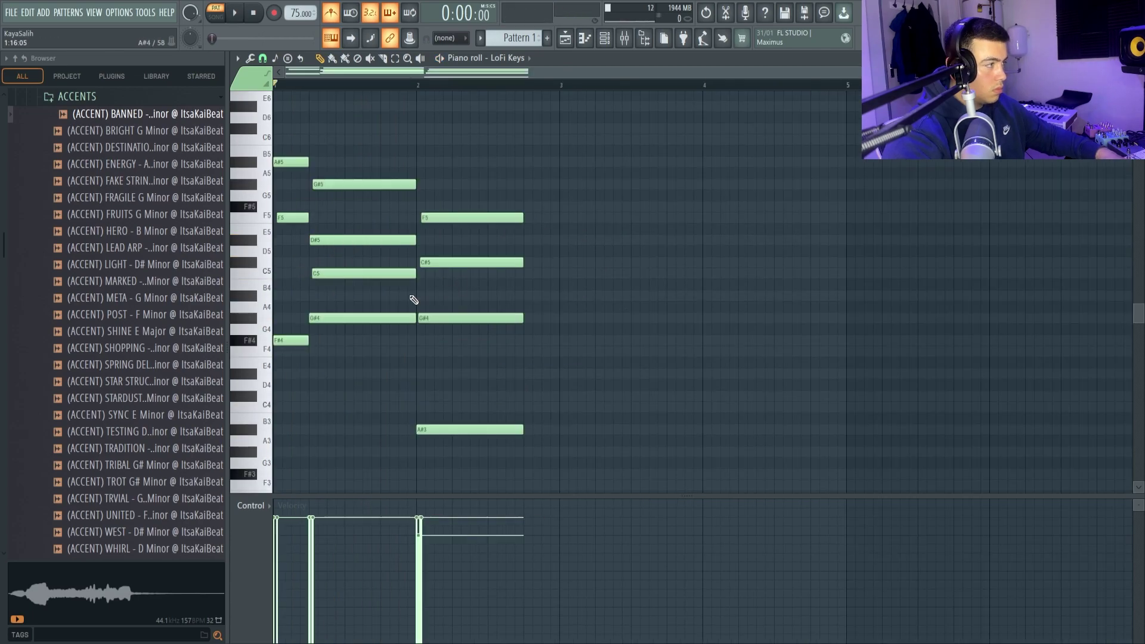
{"action": "key", "text": "space"}
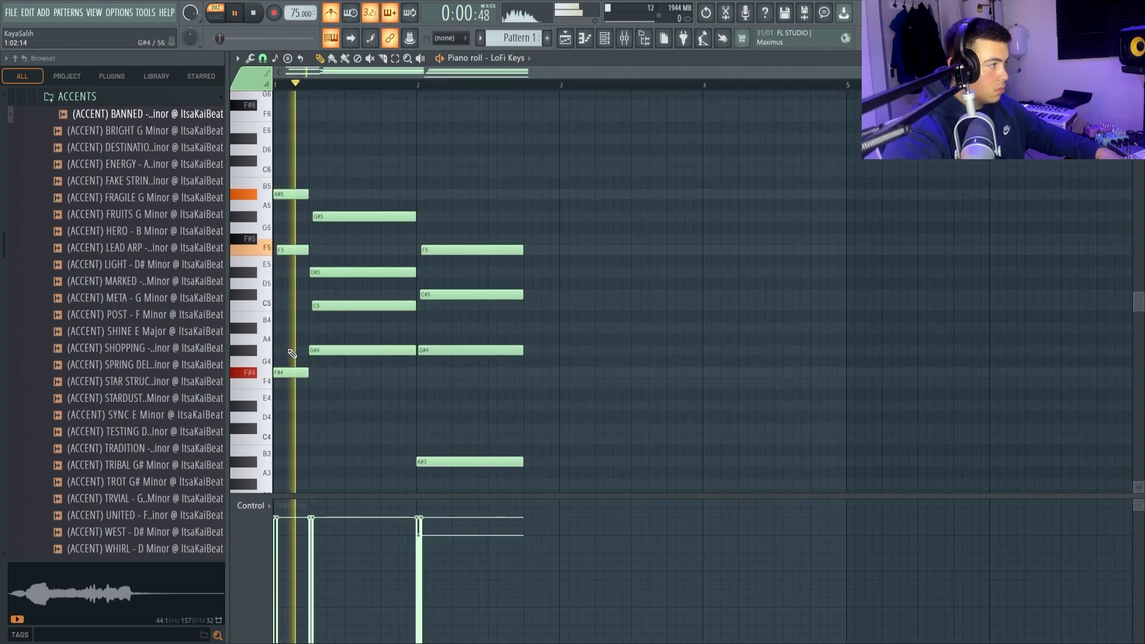
- Raise the G#4 note of the bar 2 chord by one octave to G#5
{"action": "left_click", "coordinate": [456, 351], "text": "ctrl"}
{"action": "key", "text": "ctrl+Up"}
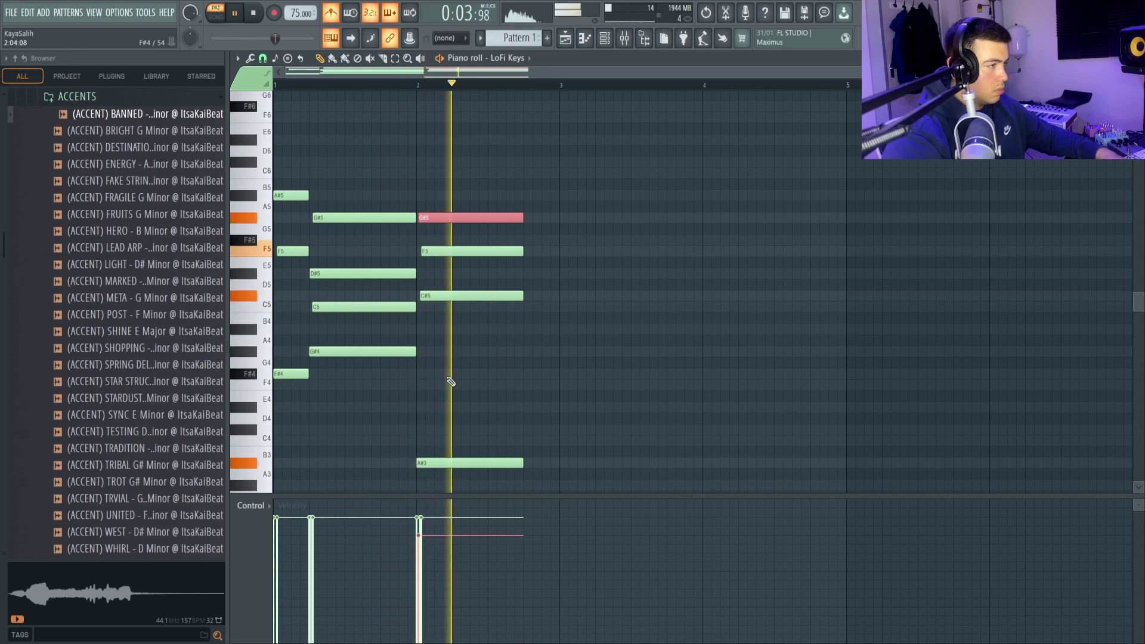
{"action": "key", "text": "space"}
- Add D#4 and F4 as consecutive eighth-bar notes after the bar 2 chord, ending at bar 3
{"action": "right_click", "coordinate": [552, 389]}
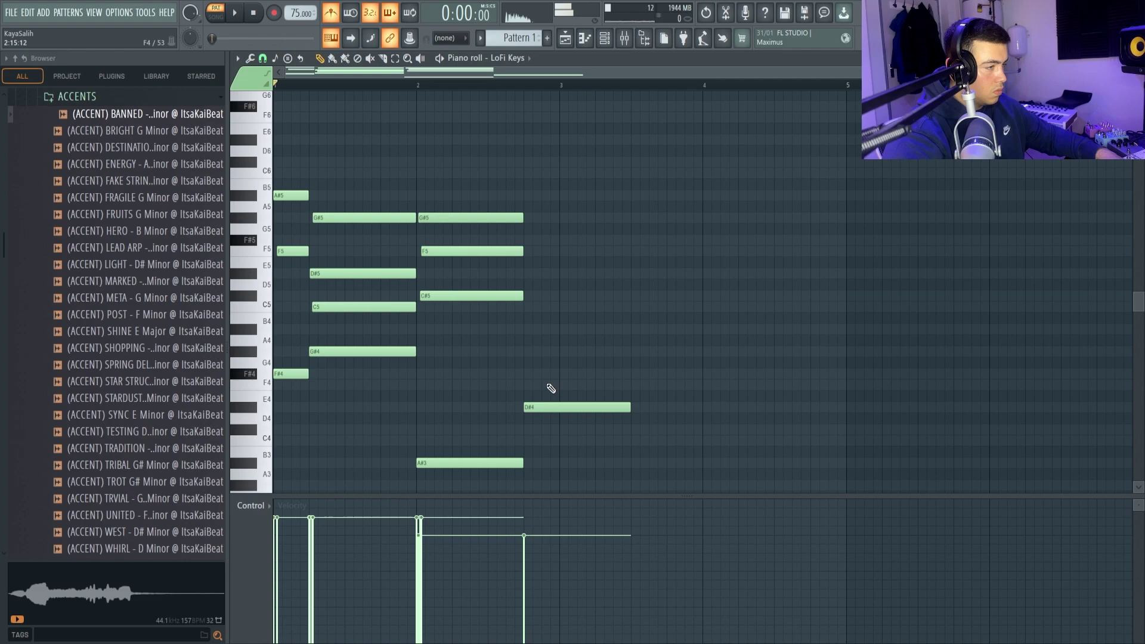
{"action": "key", "text": "space"}
{"action": "left_click_drag", "start_coordinate": [557, 359], "coordinate": [583, 434]}
{"action": "key", "text": "ctrl+l"}
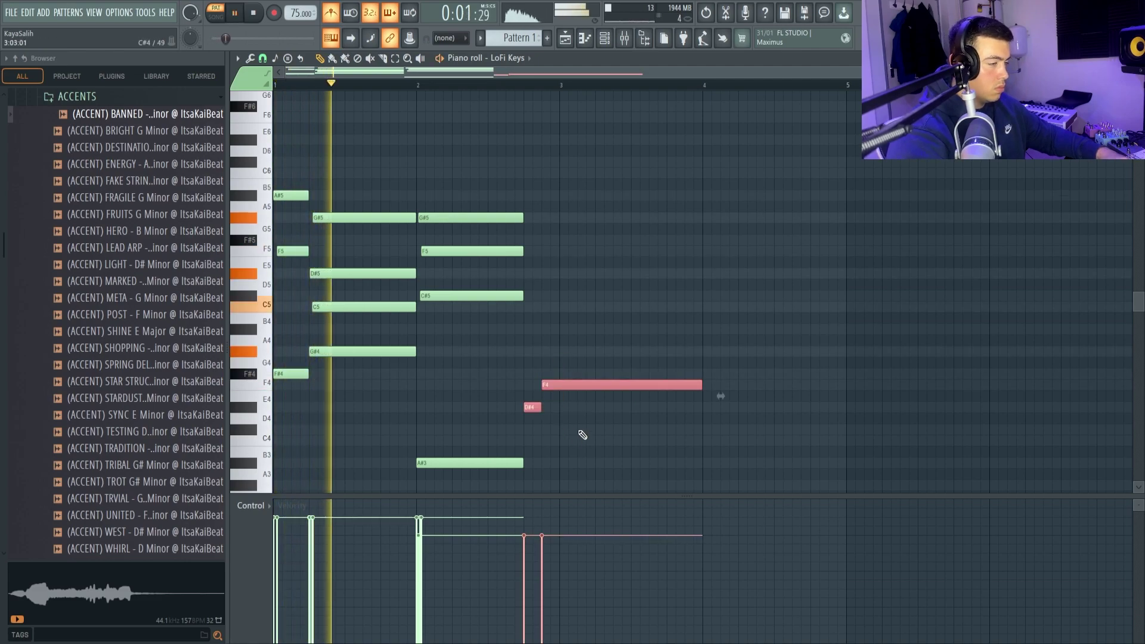
{"action": "right_click", "coordinate": [586, 435]}
{"action": "left_click_drag", "start_coordinate": [701, 384], "coordinate": [559, 391]}
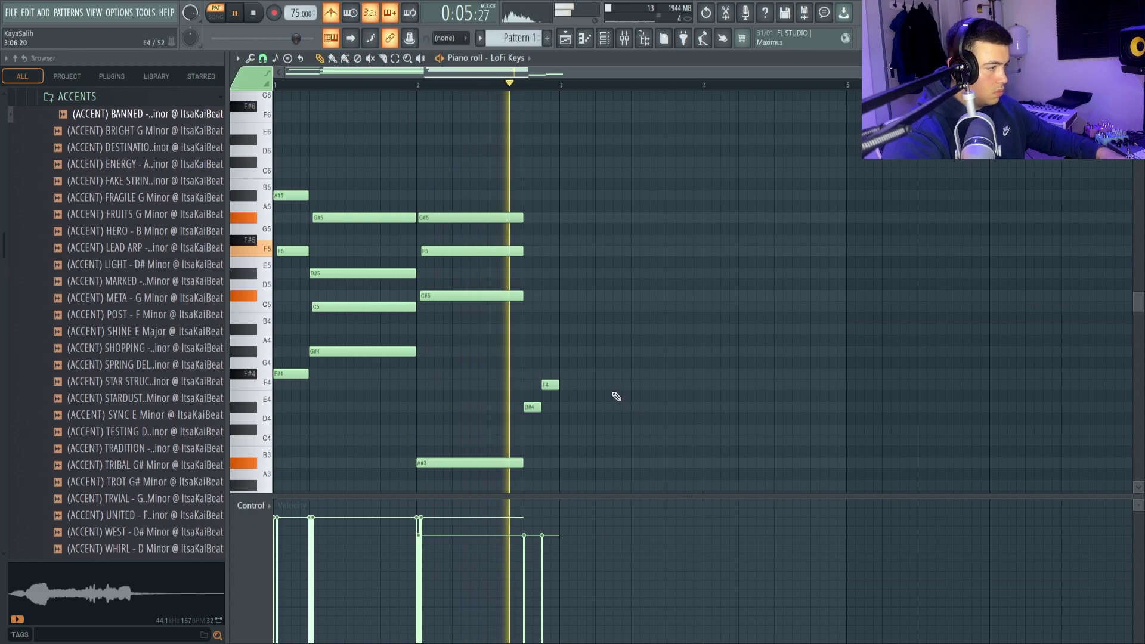
- Raise the velocity of the short D#4 and F4 notes at the end of bar 2 slightly
{"action": "left_click_drag", "start_coordinate": [531, 386], "coordinate": [560, 410]}
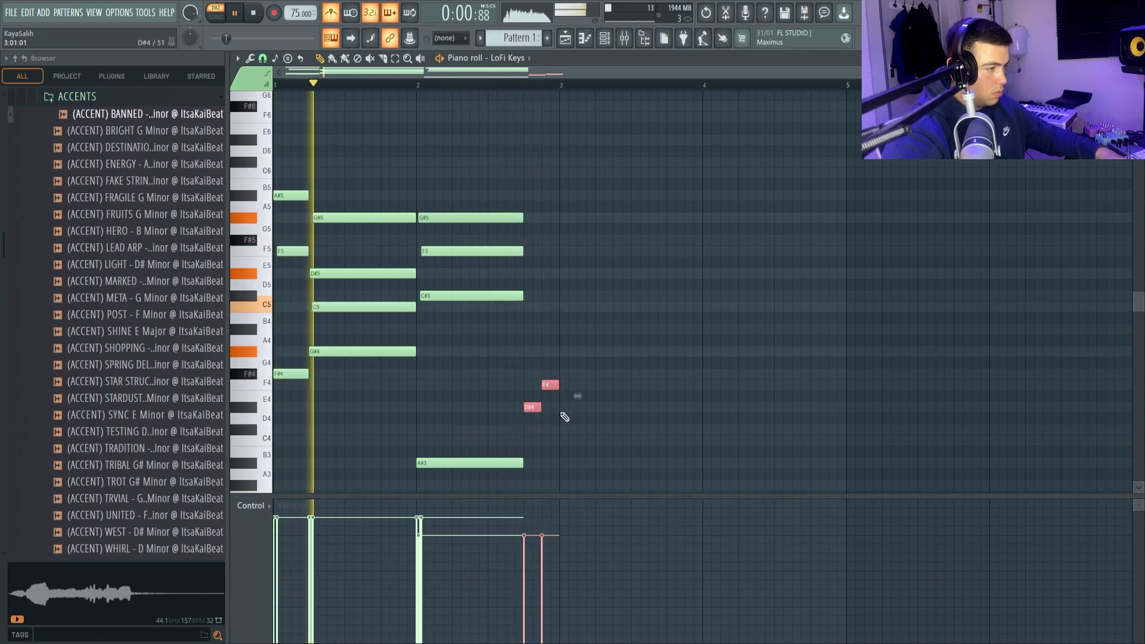
{"action": "scroll", "coordinate": [558, 412], "scroll_direction": "up", "scroll_amount": 1}
{"action": "right_click", "coordinate": [614, 366]}
{"action": "key", "text": "space"}
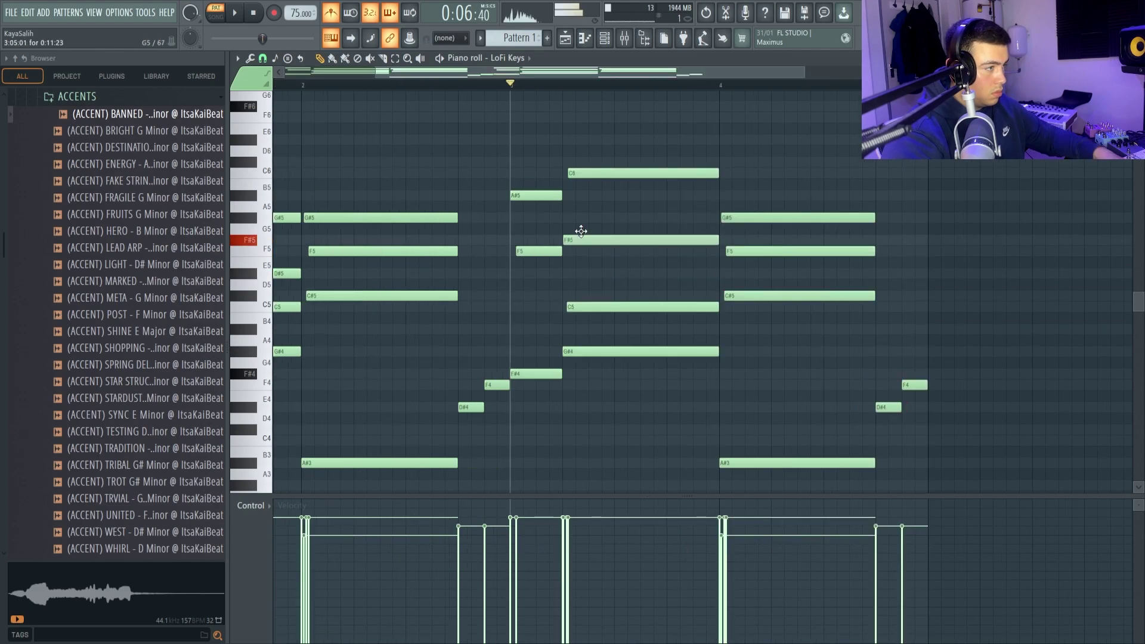
- Duplicate the first two bars into bars 3 and 4 and revoice bar 3's long chord as G#4, C5, G#5 and C6
{"action": "left_click_drag", "start_coordinate": [581, 231], "coordinate": [573, 217]}
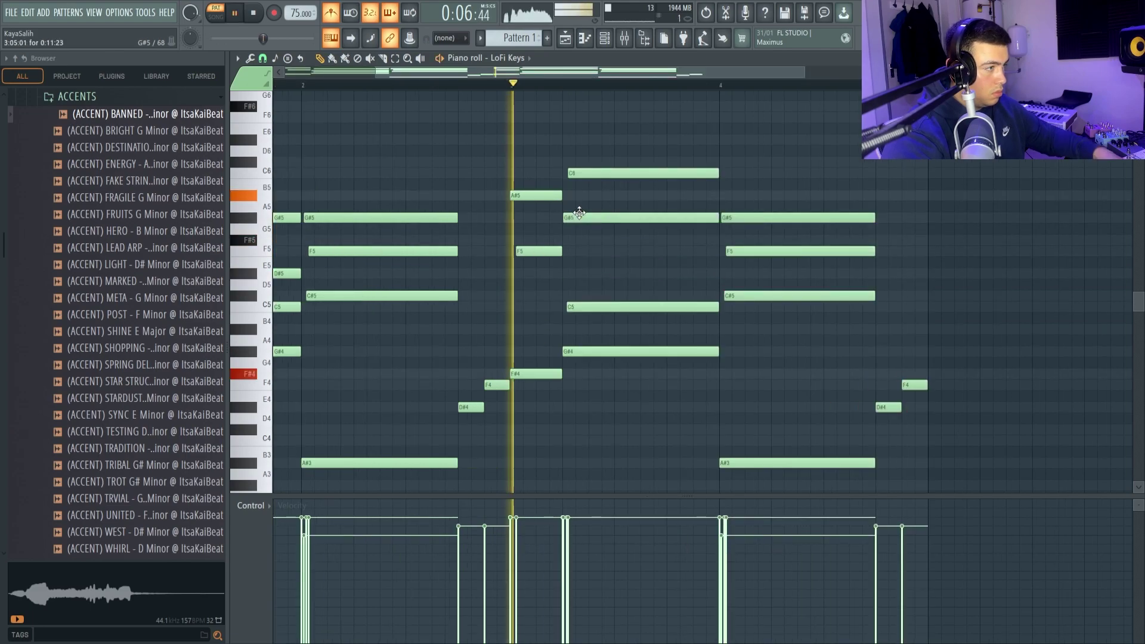
{"action": "scroll", "coordinate": [567, 289], "scroll_direction": "down", "scroll_amount": 2}
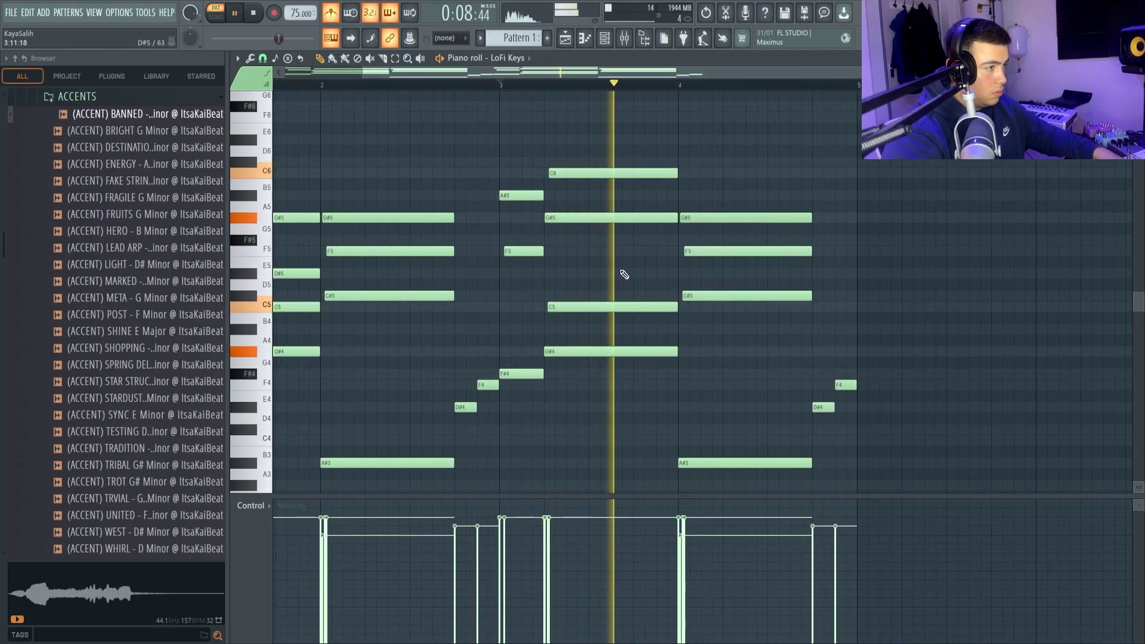
- Revoice the bar 4 chord as A#3, F4, G#5, C6, C#6 and D#6
{"action": "key", "text": "space"}
{"action": "scroll", "coordinate": [767, 343], "scroll_direction": "up", "scroll_amount": 2}
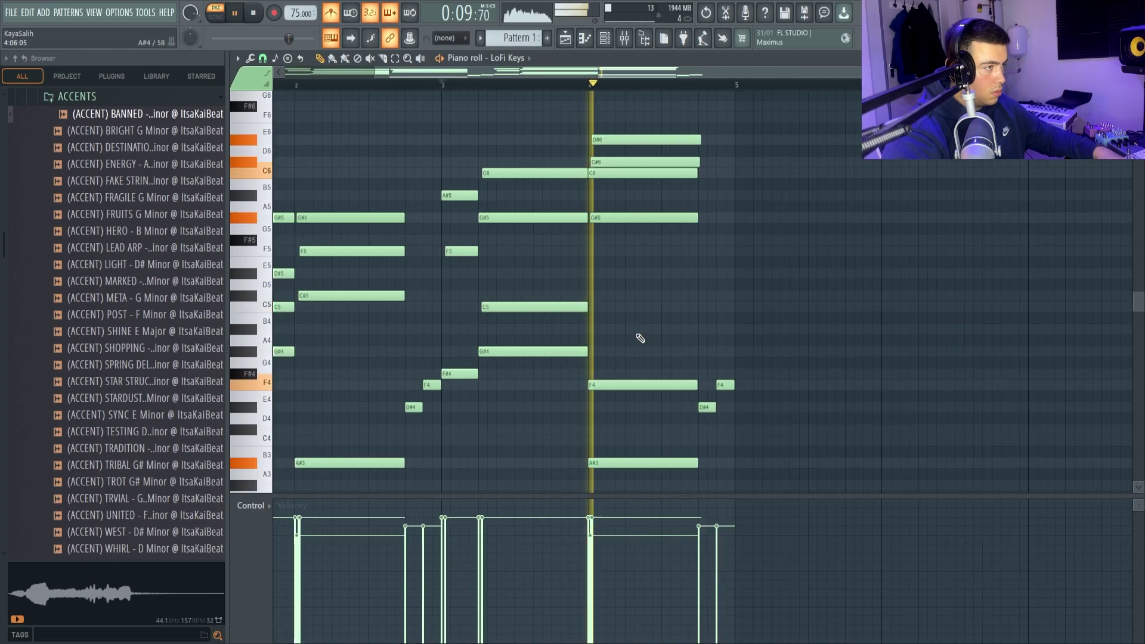
{"action": "key", "text": "space"}
- Shorten the bar 4 chord to half a bar and replace the trailing notes with a quarter-bar chord of D#4, A#4 and G#5
{"action": "left_click_drag", "start_coordinate": [628, 174], "coordinate": [629, 307]}
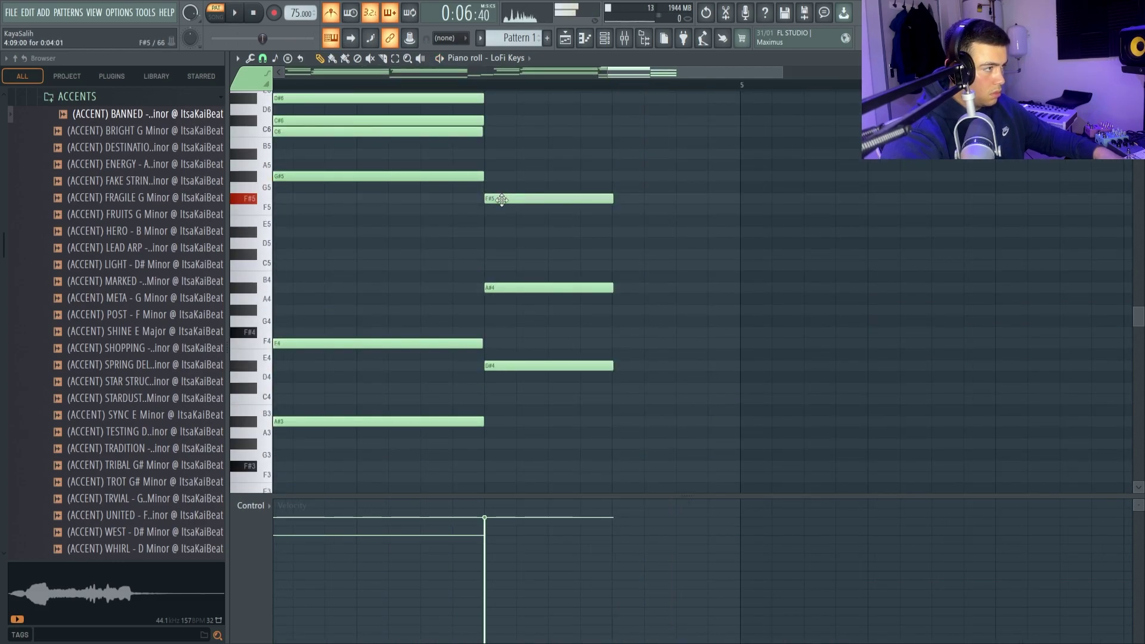
{"action": "key", "text": "space"}
{"action": "left_click_drag", "start_coordinate": [574, 161], "coordinate": [593, 369]}
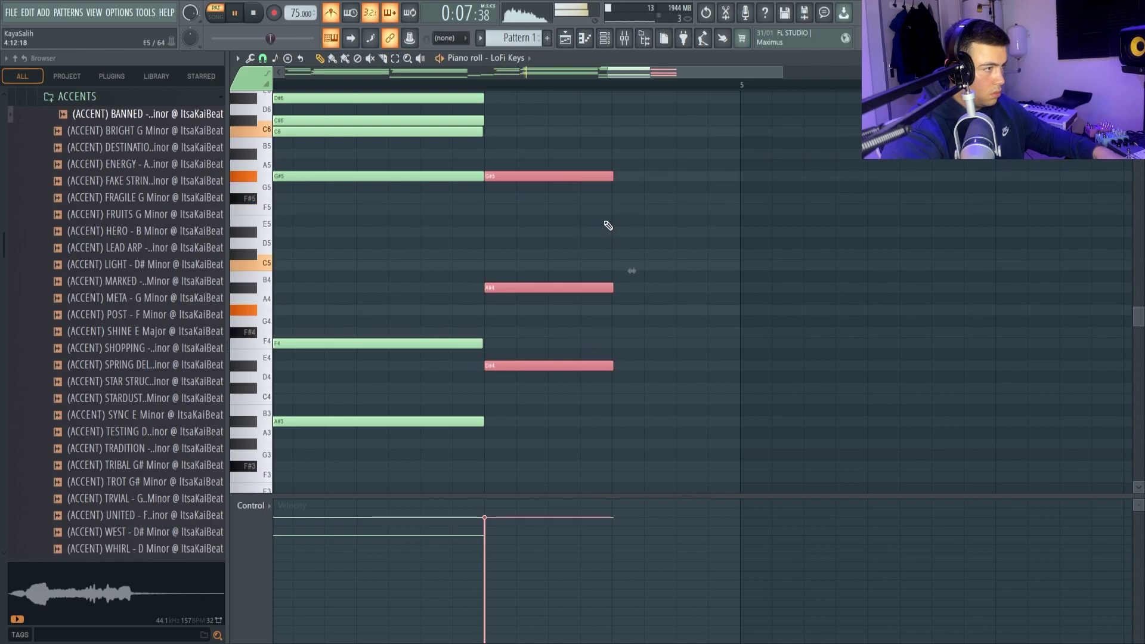
{"action": "scroll", "coordinate": [617, 245], "scroll_direction": "up", "scroll_amount": 3}
{"action": "scroll", "coordinate": [662, 280], "scroll_direction": "down", "scroll_amount": 6}
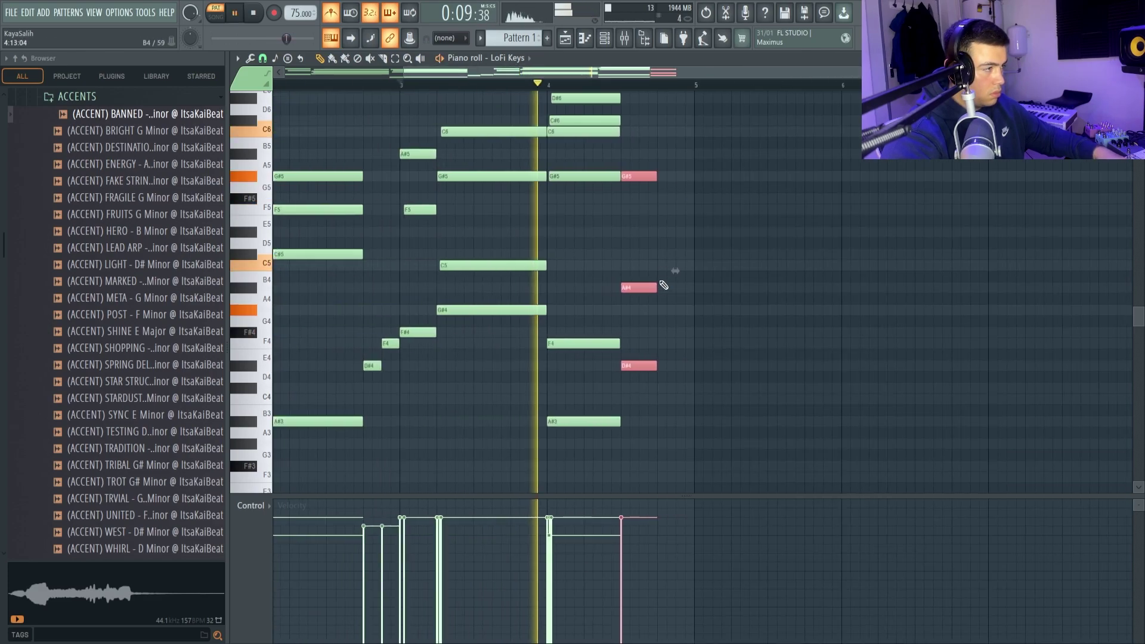
- Fill the last quarter of bar 4 with a chord of F4, C5, D#5 and G#5
{"action": "scroll", "coordinate": [709, 342], "scroll_direction": "up", "scroll_amount": 4}
{"action": "left_click", "coordinate": [663, 408], "text": "ctrl"}
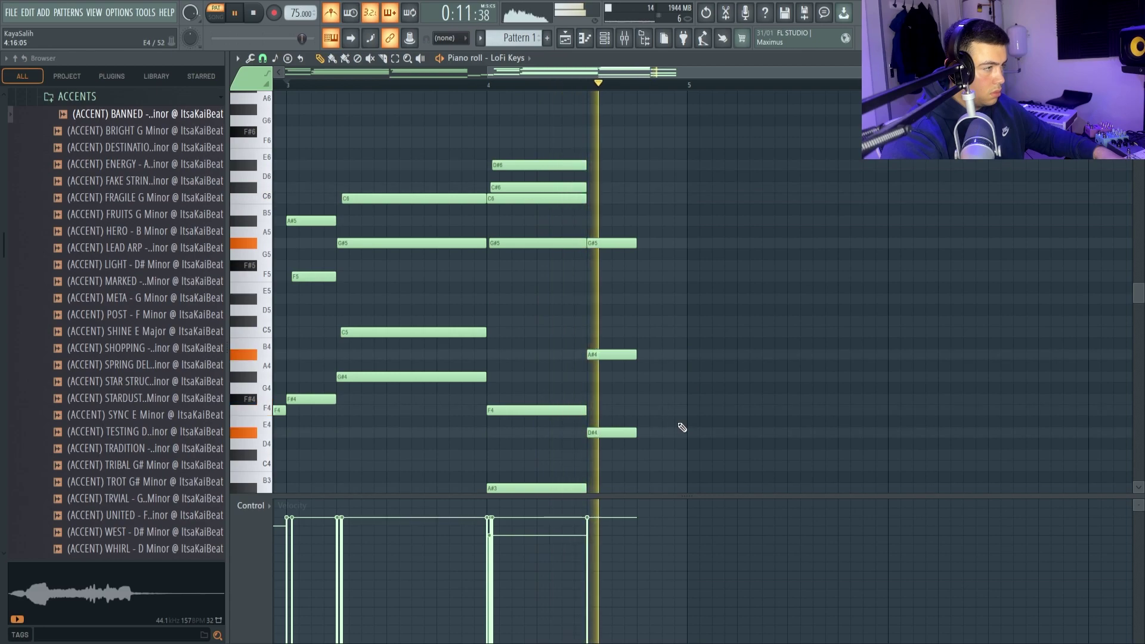
{"action": "key", "text": "space"}
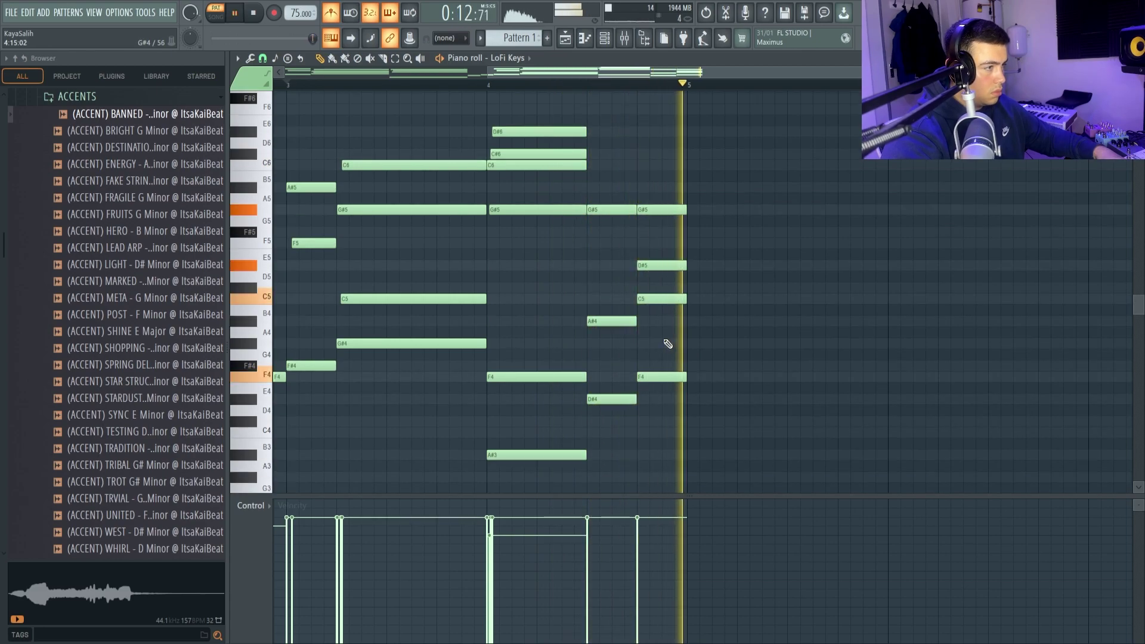
{"action": "scroll", "coordinate": [660, 343], "scroll_direction": "down", "scroll_amount": 3}
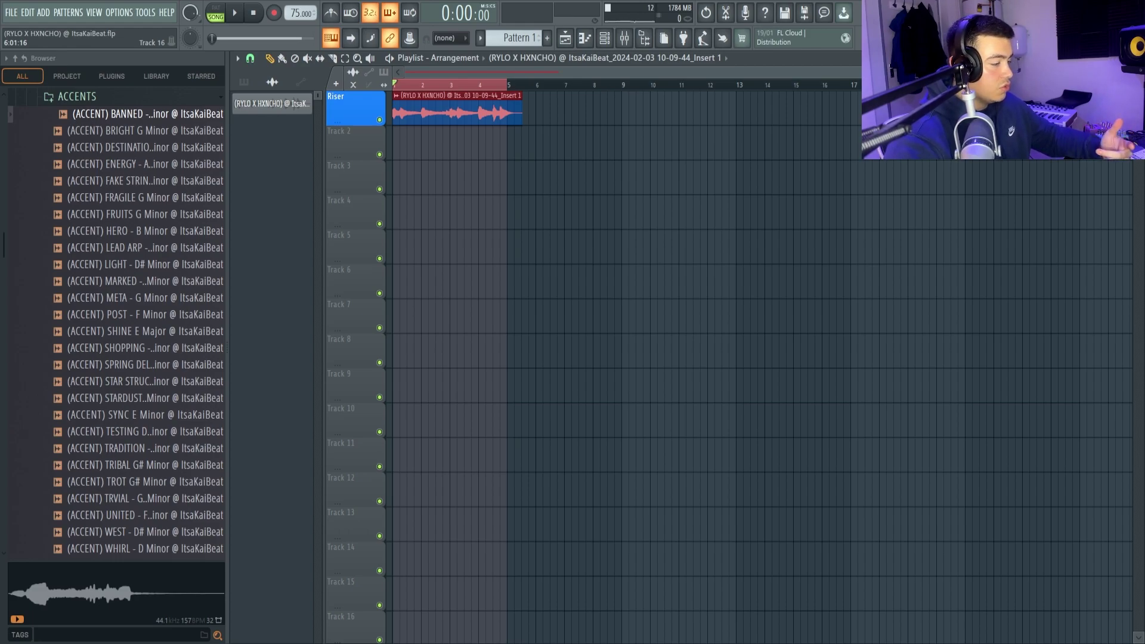
- Set the ValhallaVintageVerb mix to 30% and the decay to 1.27 s on Insert 1 while the melody plays
{"action": "key", "text": "space"}
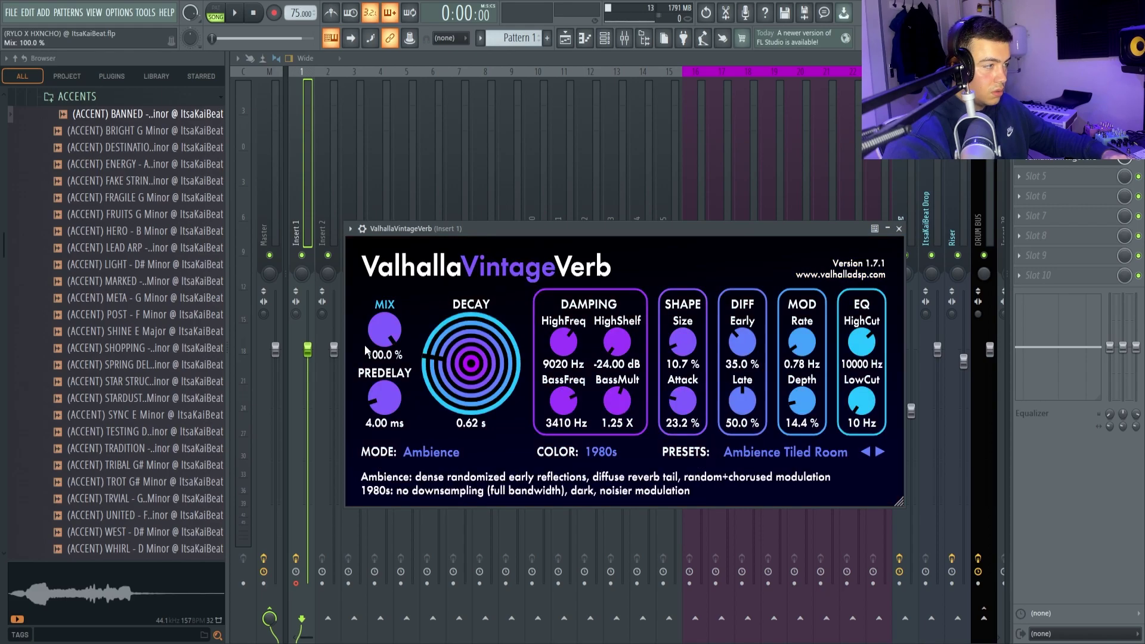
{"action": "left_click_drag", "start_coordinate": [370, 351], "coordinate": [374, 336]}
{"action": "key", "text": "space"}
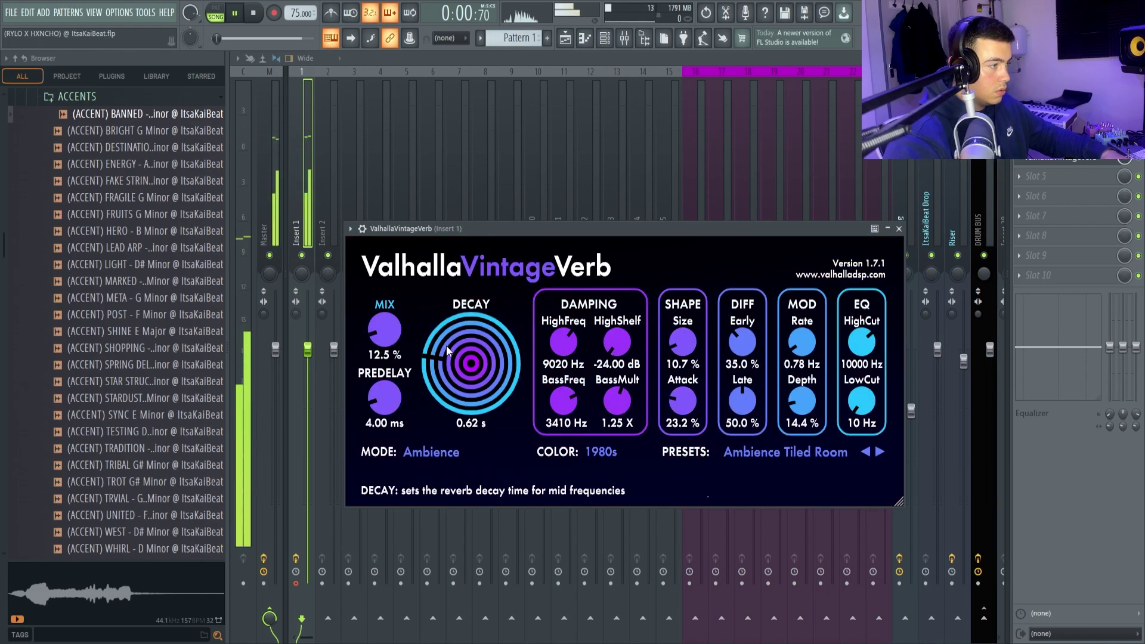
{"action": "mouse_move", "coordinate": [440, 351]}
{"action": "left_mouse_down"}
{"action": "mouse_move", "coordinate": [442, 341]}
{"action": "mouse_move", "coordinate": [449, 356]}
{"action": "left_mouse_up"}
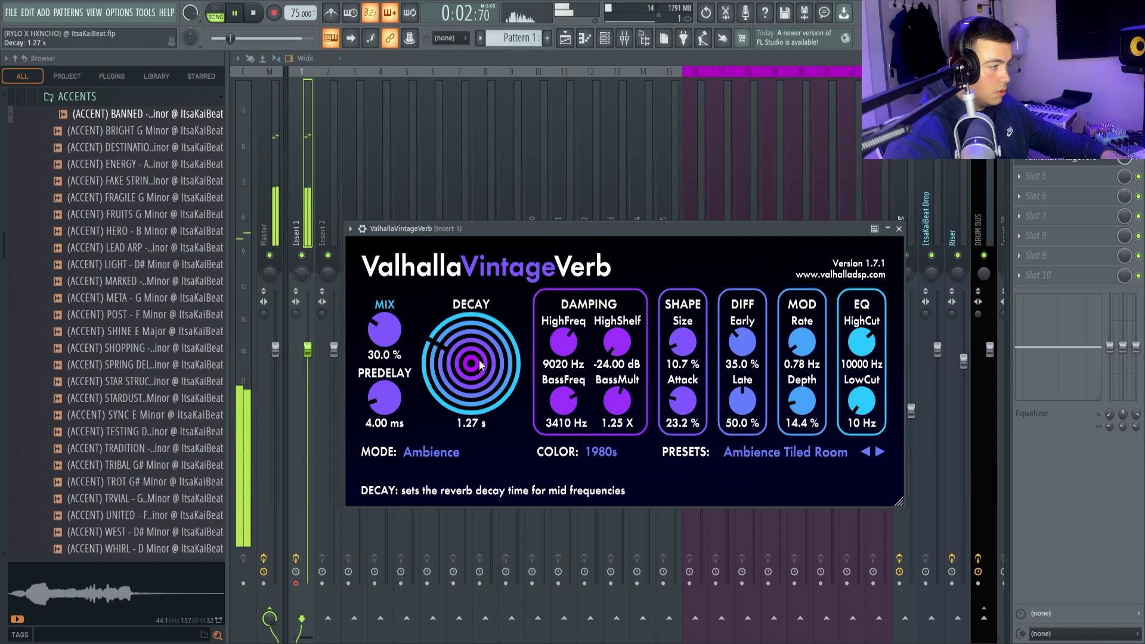
- Set the reverb's low cut to 700 Hz and fine-tune its mix
{"action": "left_click_drag", "start_coordinate": [862, 401], "coordinate": [863, 349]}
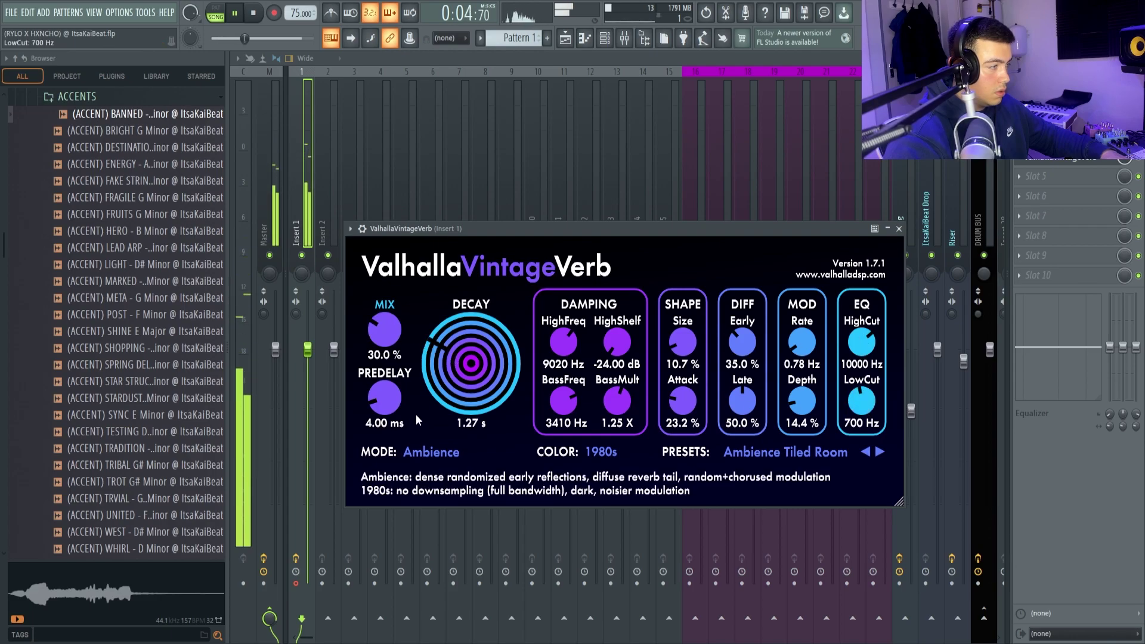
{"action": "left_click_drag", "start_coordinate": [392, 447], "coordinate": [405, 467]}
{"action": "left_click_drag", "start_coordinate": [382, 317], "coordinate": [381, 333]}
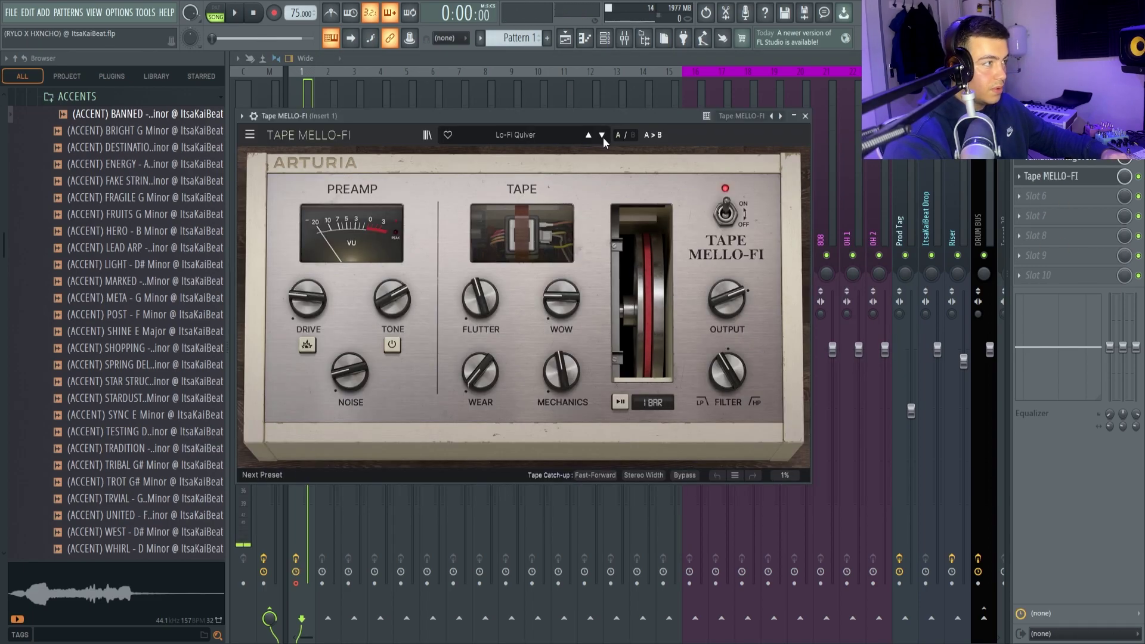
- Add Tape MELLO-FI after the reverb on Insert 1, choose the Subtle Width preset and toggle its Tone switch
{"action": "left_click", "coordinate": [602, 136]}
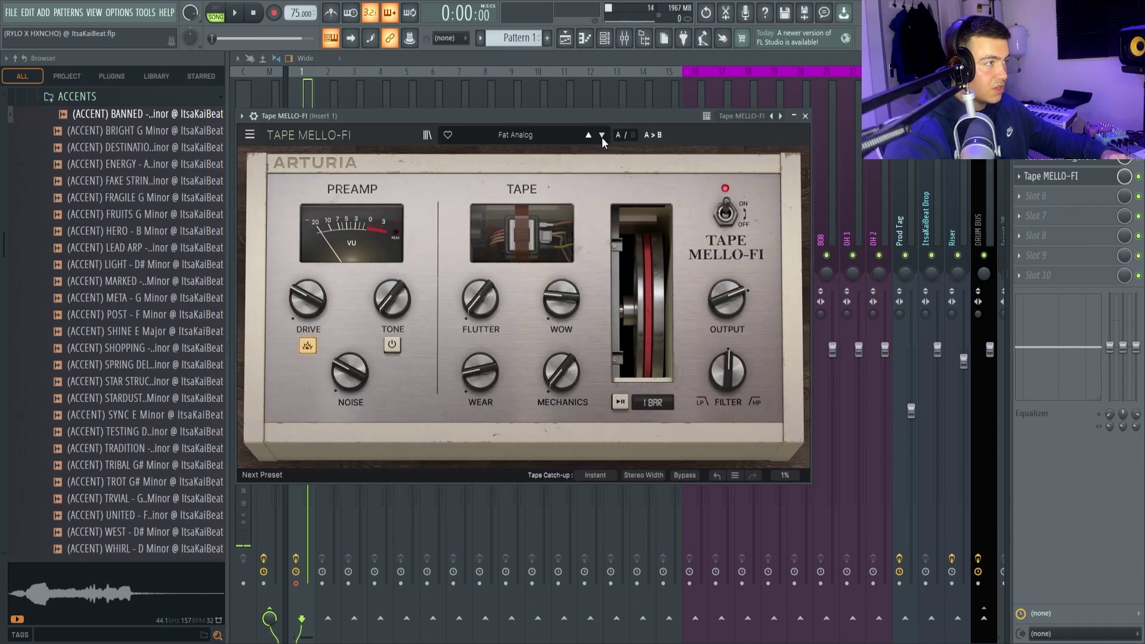
{"action": "left_click", "coordinate": [602, 135]}
{"action": "left_click", "coordinate": [603, 136]}
{"action": "left_click", "coordinate": [603, 136]}
{"action": "left_click", "coordinate": [602, 136]}
{"action": "left_click", "coordinate": [588, 136]}
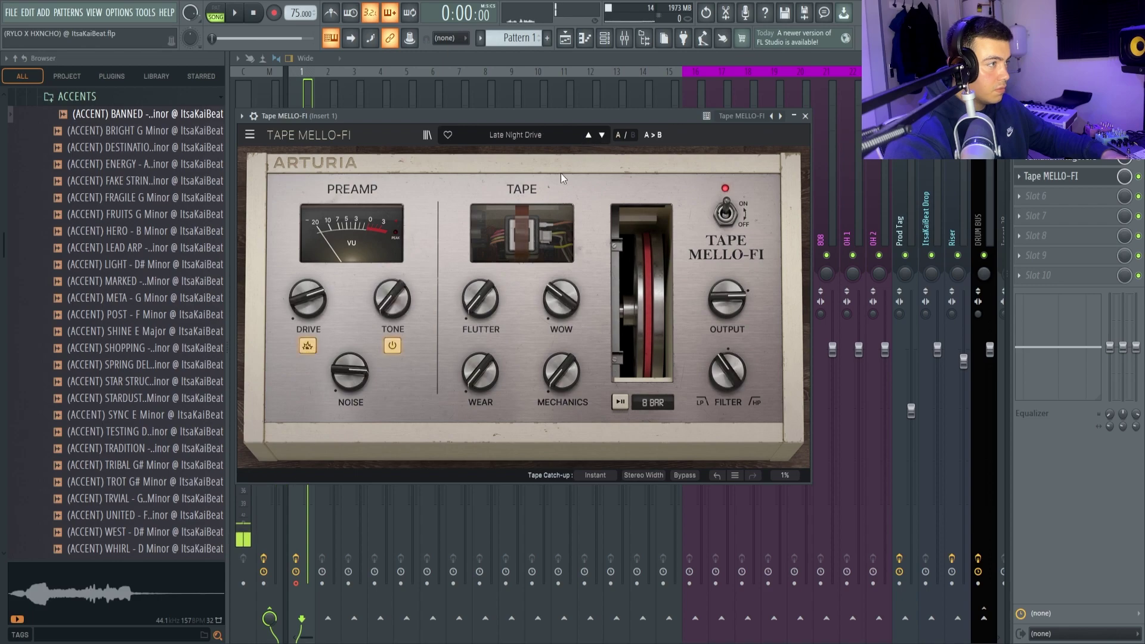
{"action": "left_click", "coordinate": [603, 136]}
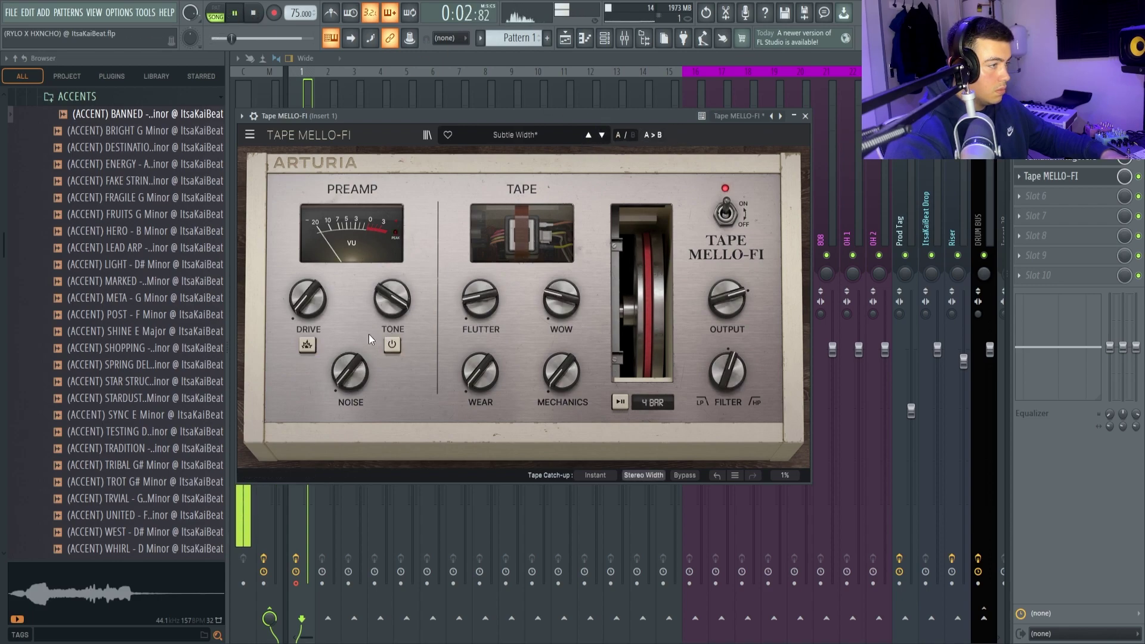
{"action": "left_click", "coordinate": [393, 345]}
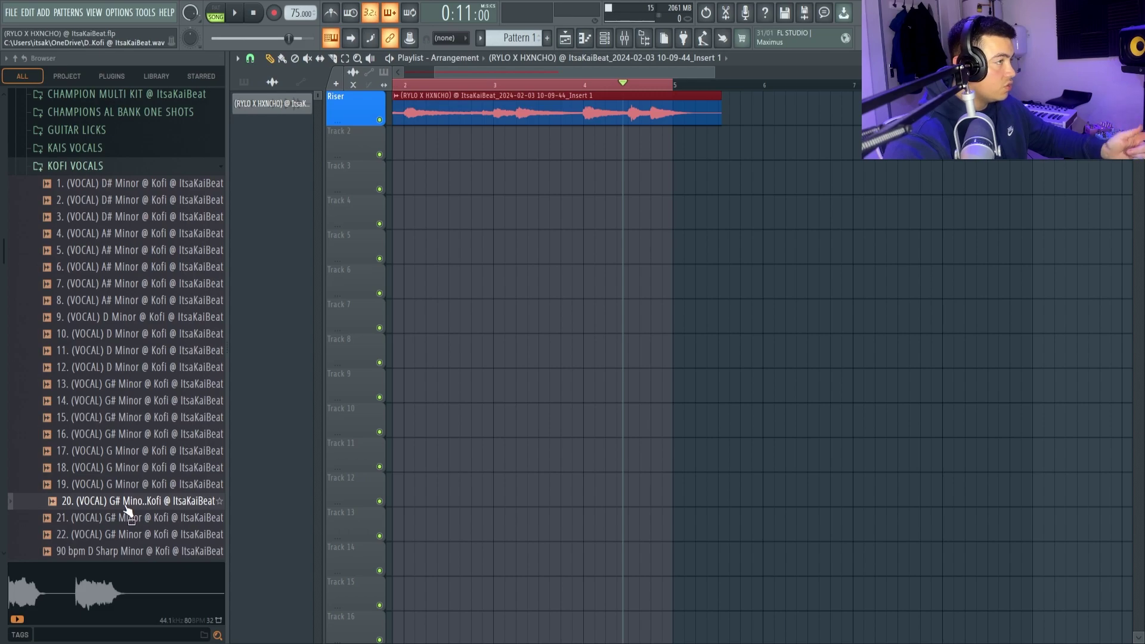
- Place the vocal sample "20. (VOCAL) G# Minor" on Track 4 at bar 1 and play it together with the melody
{"action": "left_click_drag", "start_coordinate": [459, 70], "coordinate": [366, 67]}
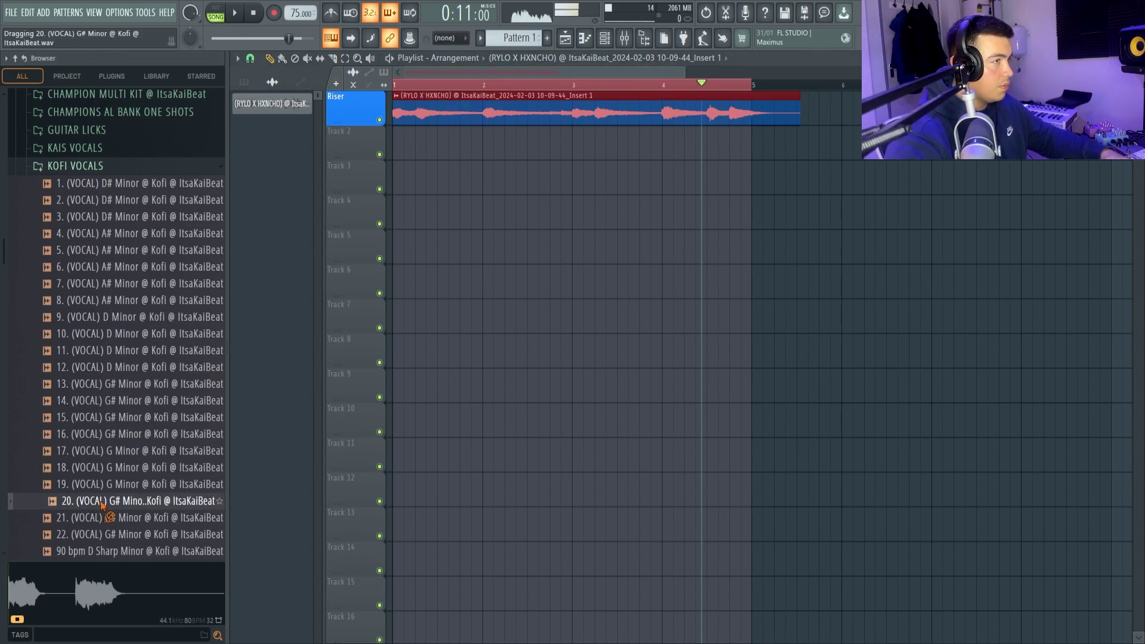
{"action": "left_click_drag", "start_coordinate": [103, 505], "coordinate": [419, 212]}
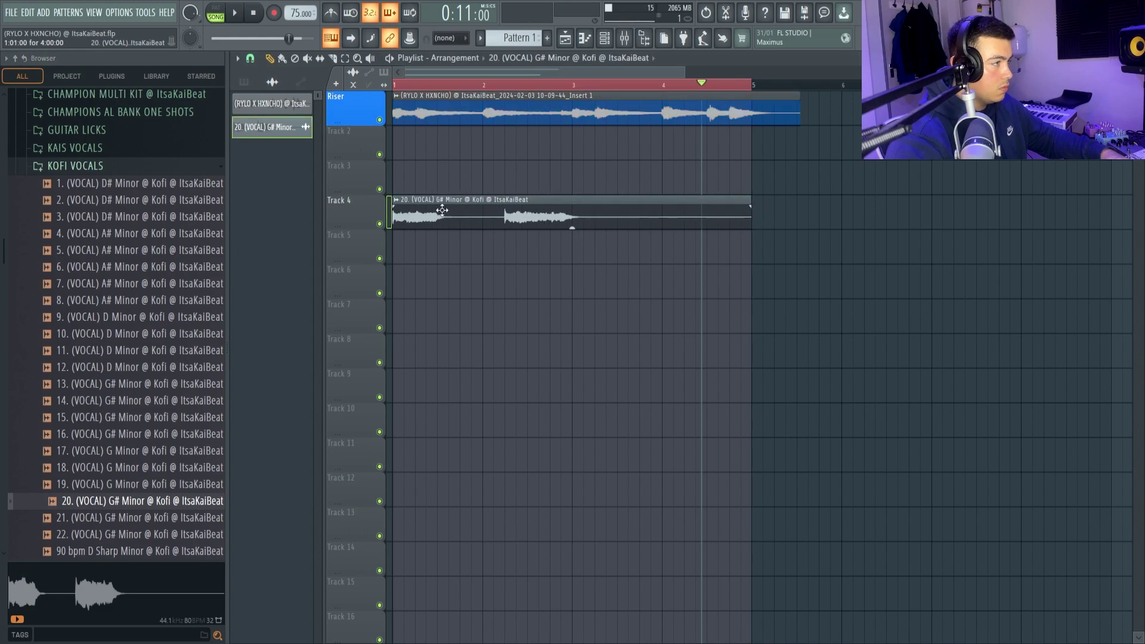
{"action": "double_click", "coordinate": [442, 210]}
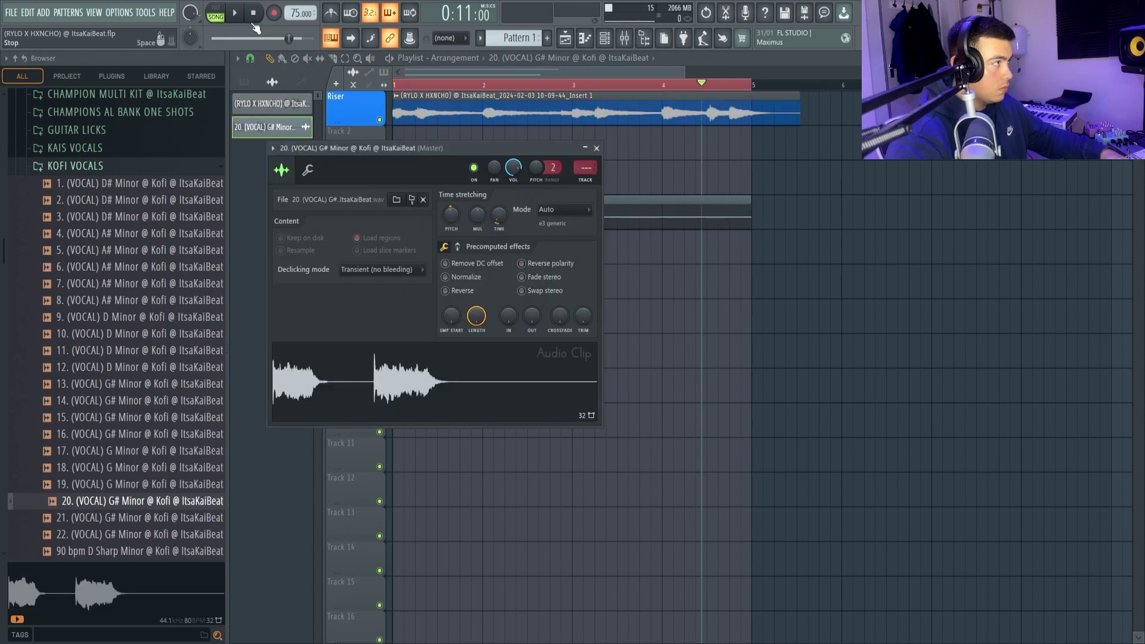
{"action": "key", "text": "Escape"}
{"action": "key", "text": "space"}
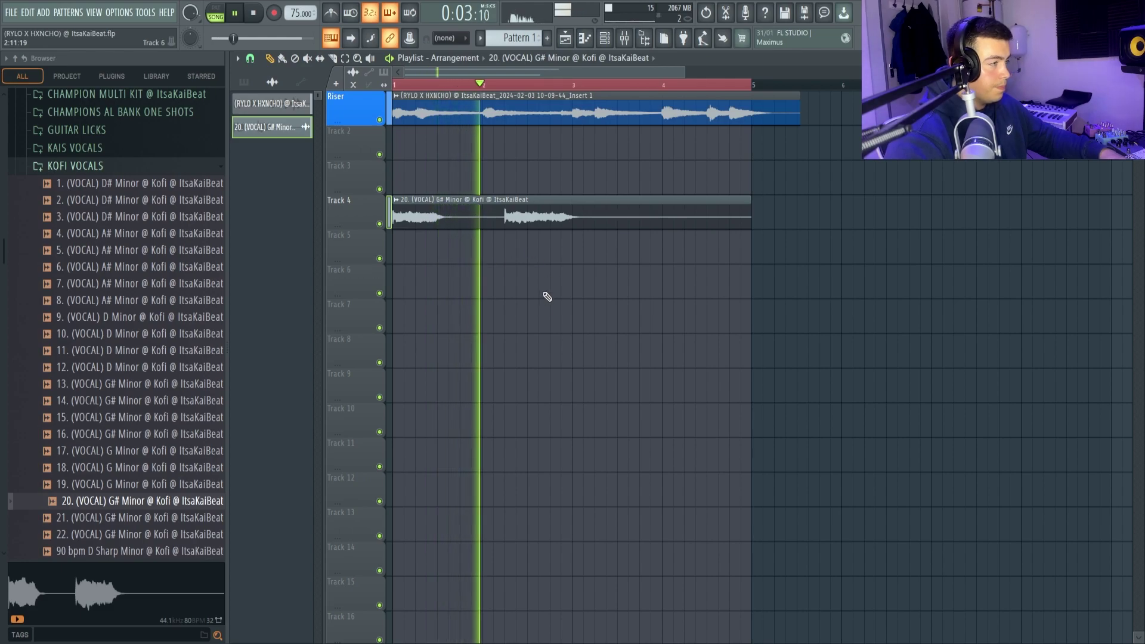
- Set the Track 4 vocal clip's time stretching mode to Stretch Pro and shift its formant slightly down
{"action": "double_click", "coordinate": [564, 216]}
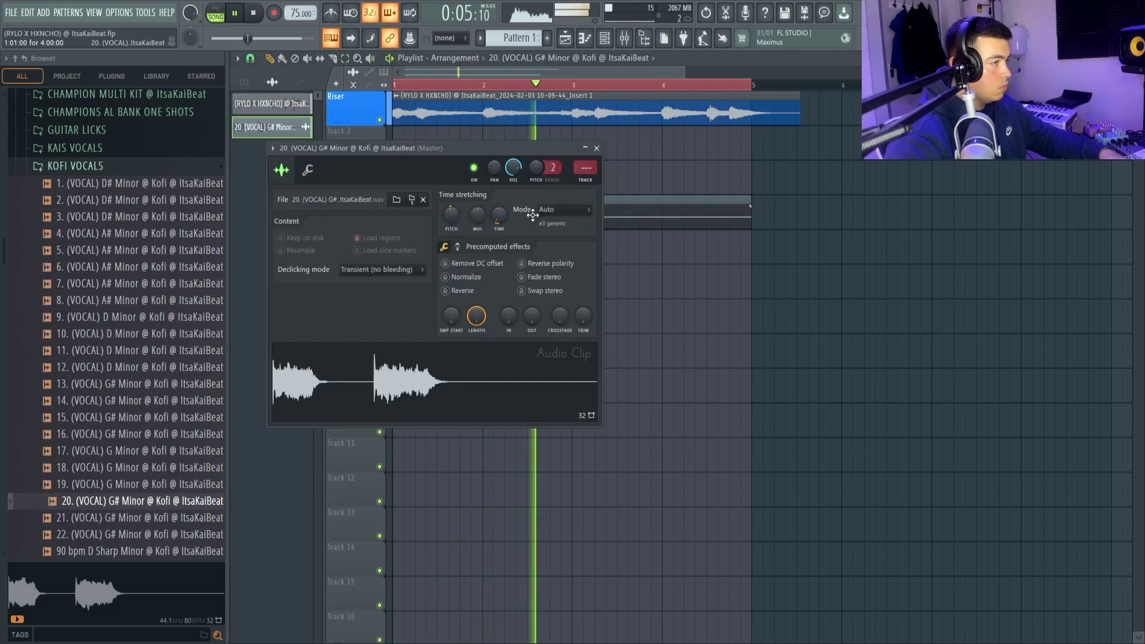
{"action": "left_click", "coordinate": [557, 247]}
{"action": "key", "text": "space"}
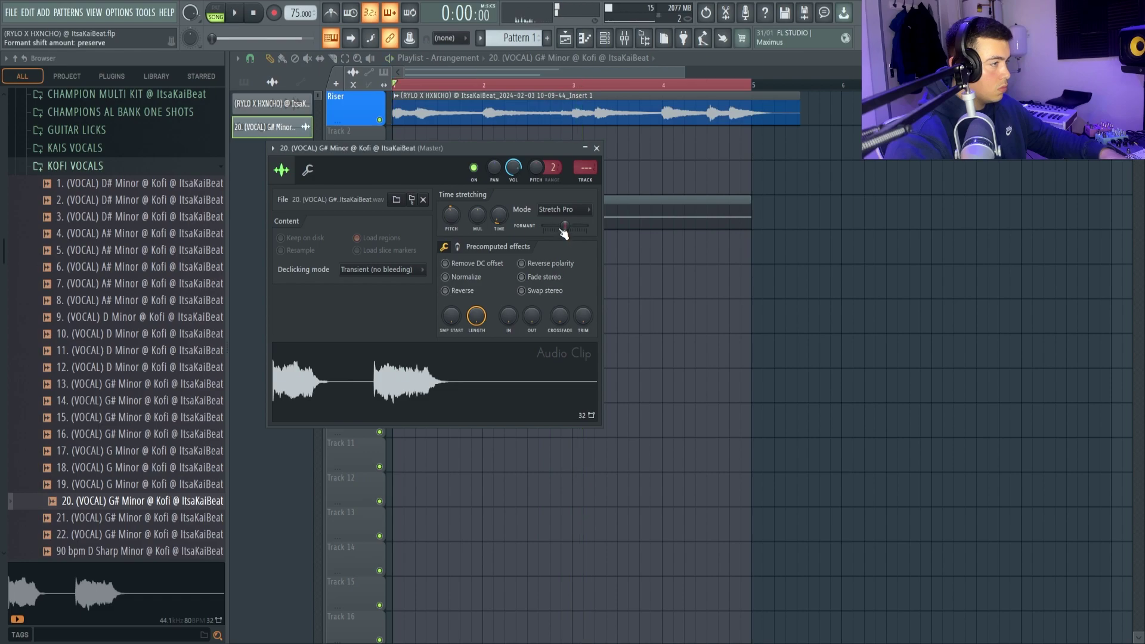
{"action": "left_click_drag", "start_coordinate": [564, 228], "coordinate": [561, 228]}
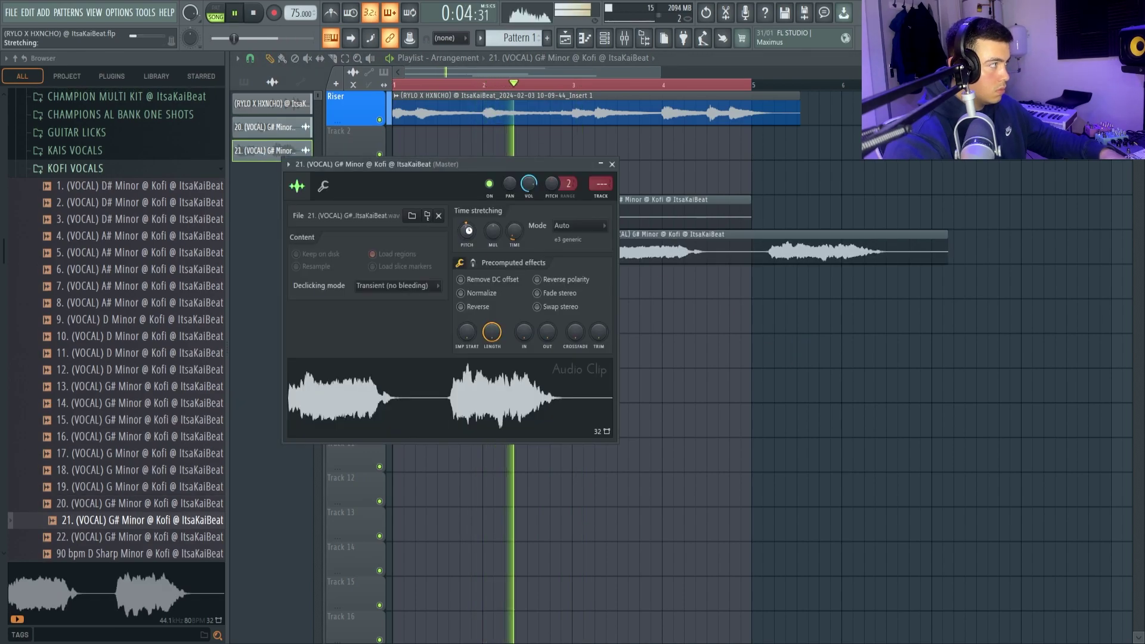
- Place the vocal sample "21. (VOCAL) G# Minor" on Track 5, starting midway through bar 3
{"action": "key", "text": "Escape"}
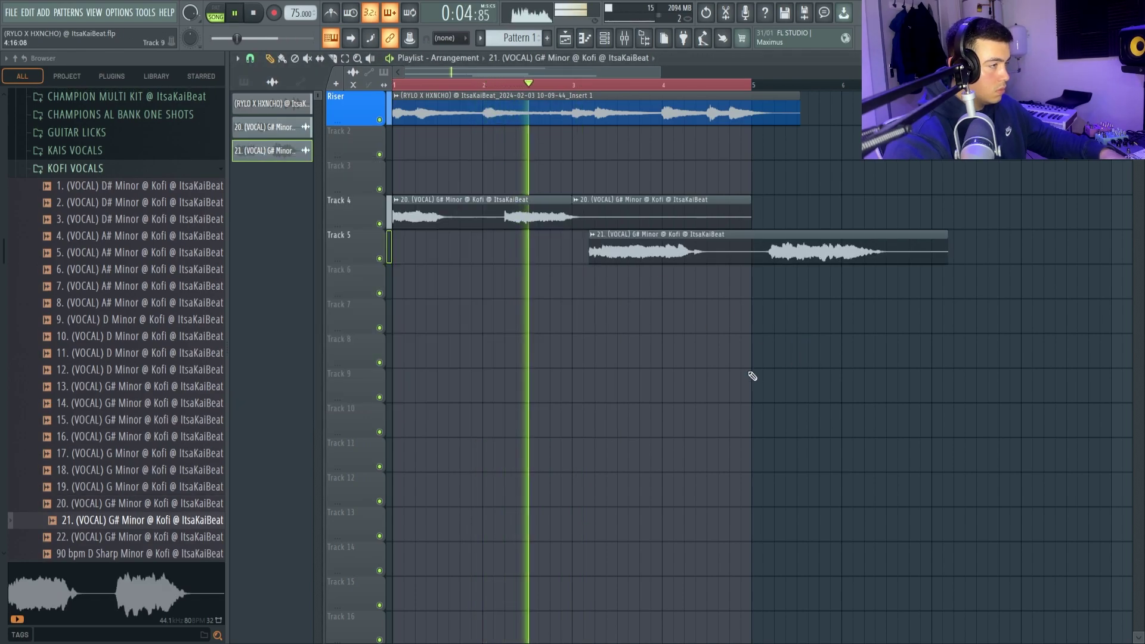
{"action": "left_click_drag", "start_coordinate": [625, 247], "coordinate": [654, 246]}
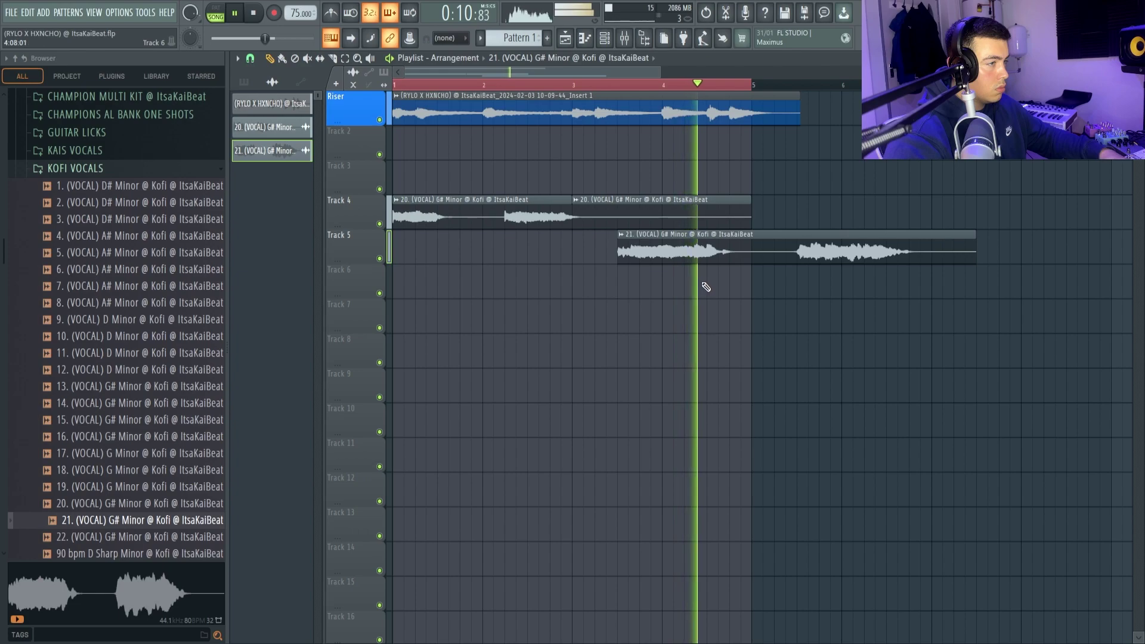
- Route the vocal clips on Tracks 4 and 5 to mixer track 2, with Stretch Pro mode on the Track 5 clip
{"action": "double_click", "coordinate": [425, 219]}
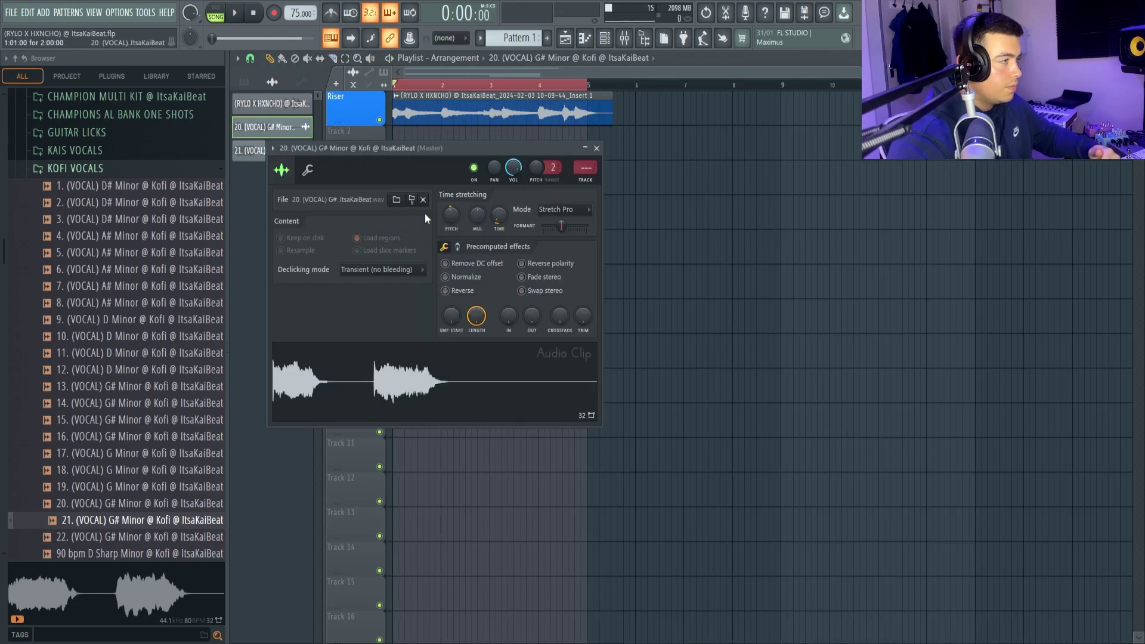
{"action": "key", "text": "ctrl+l"}
{"action": "left_click", "coordinate": [565, 42]}
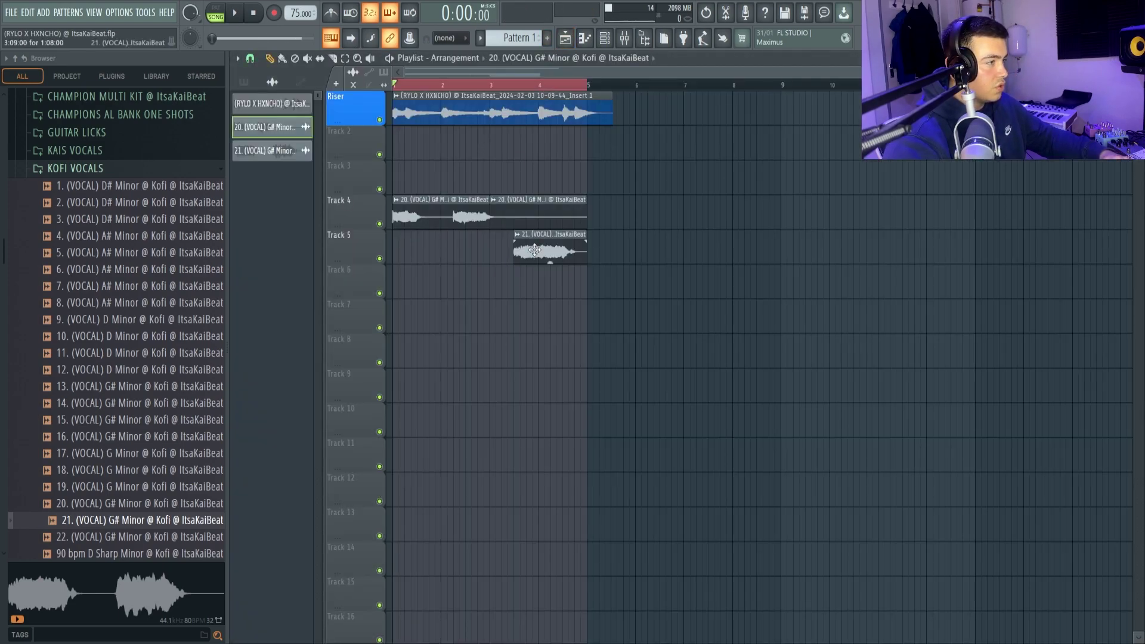
{"action": "double_click", "coordinate": [533, 234]}
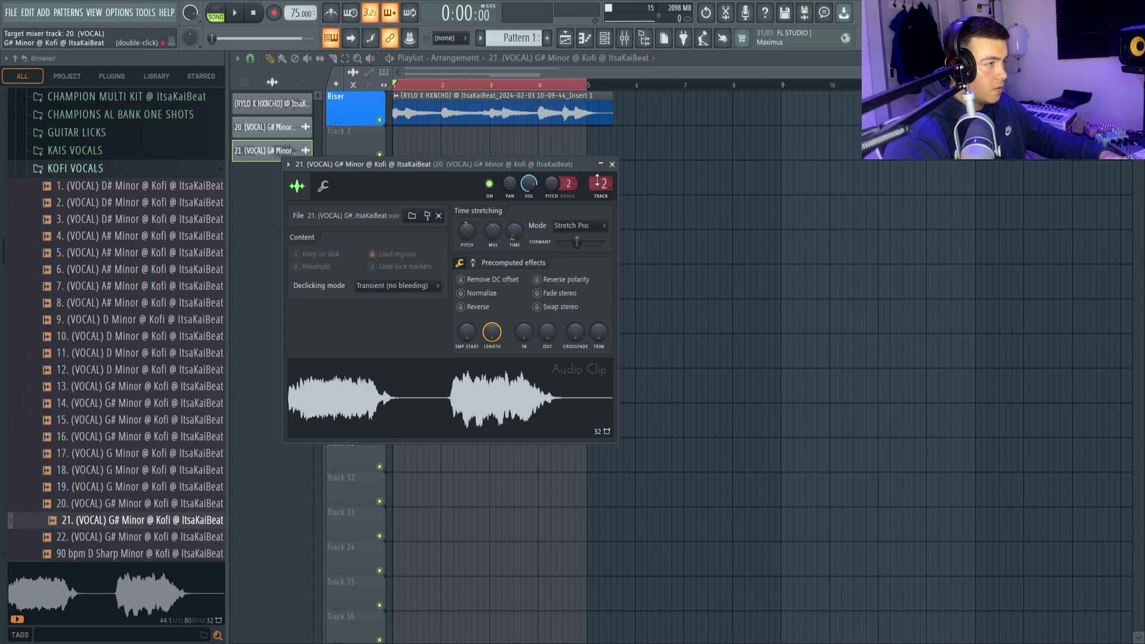
- Add ValhallaVintageVerb to the vocals' mixer track with the Ambience Tiled Room preset, 26.5% mix, 2.41 s decay and 620 Hz low cut
{"action": "left_click", "coordinate": [625, 40]}
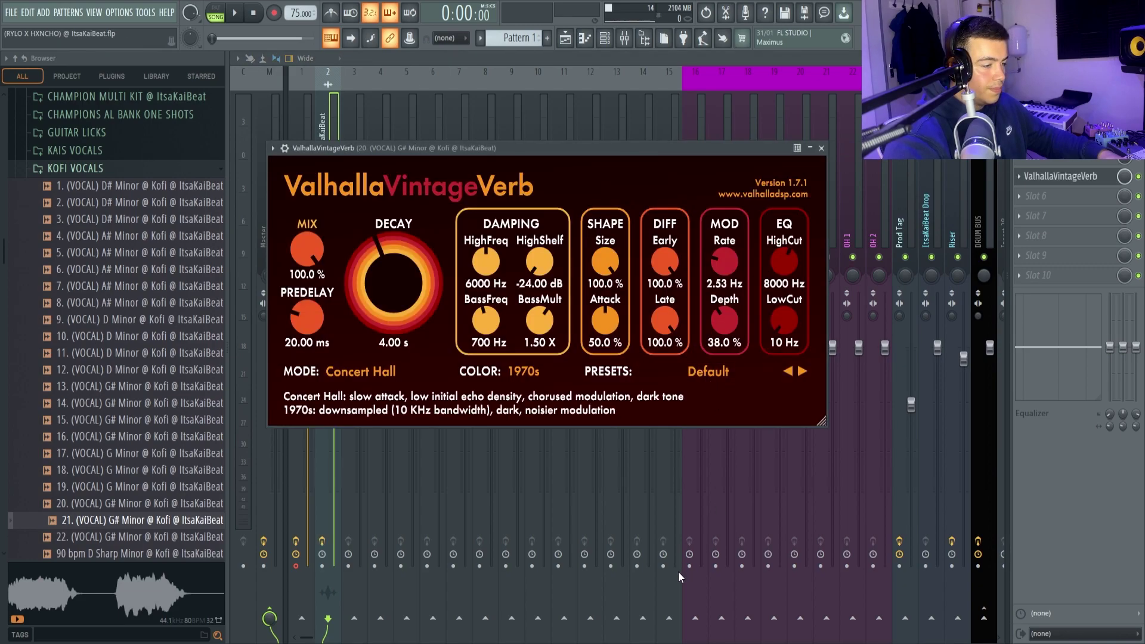
{"action": "left_click", "coordinate": [802, 371]}
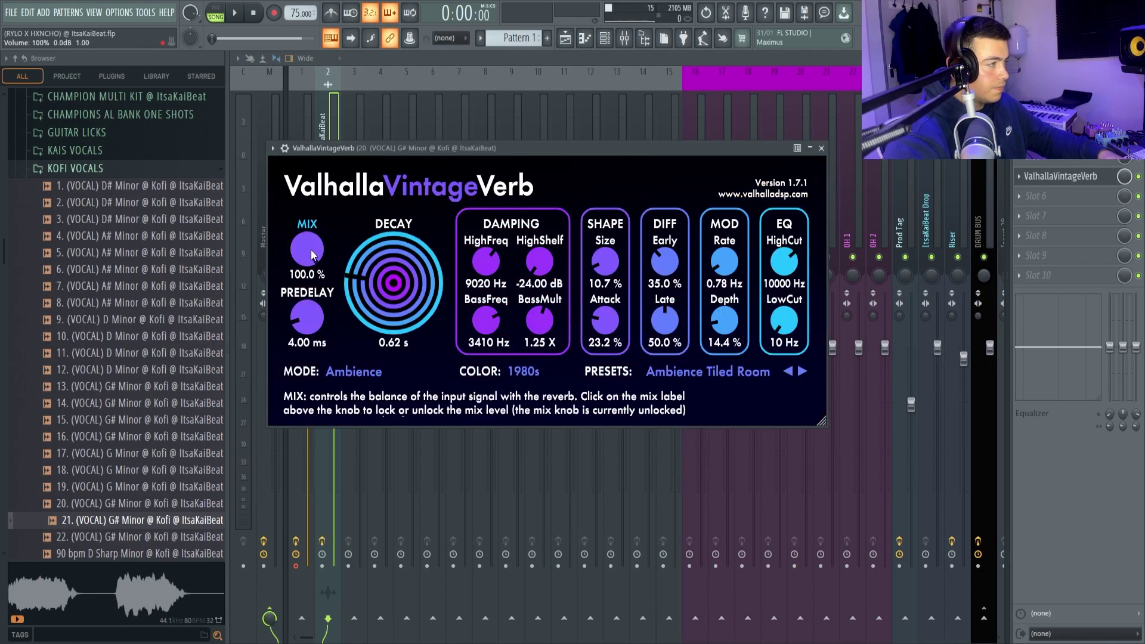
{"action": "key", "text": "space"}
{"action": "left_click_drag", "start_coordinate": [382, 285], "coordinate": [382, 260]}
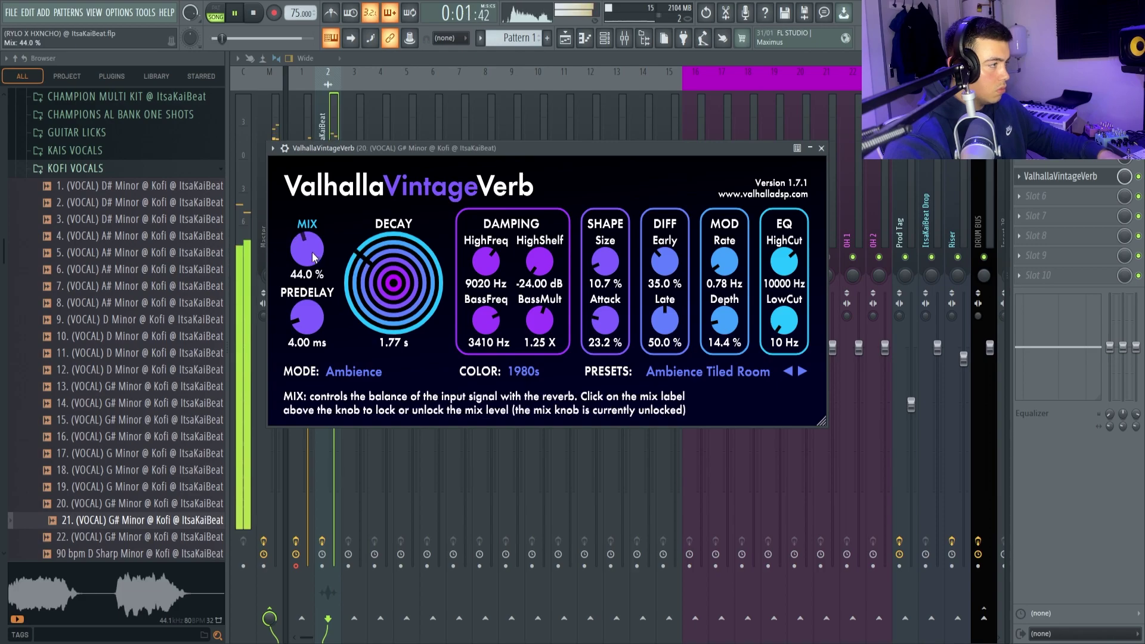
{"action": "left_click_drag", "start_coordinate": [312, 257], "coordinate": [312, 269]}
{"action": "left_click_drag", "start_coordinate": [409, 277], "coordinate": [409, 265]}
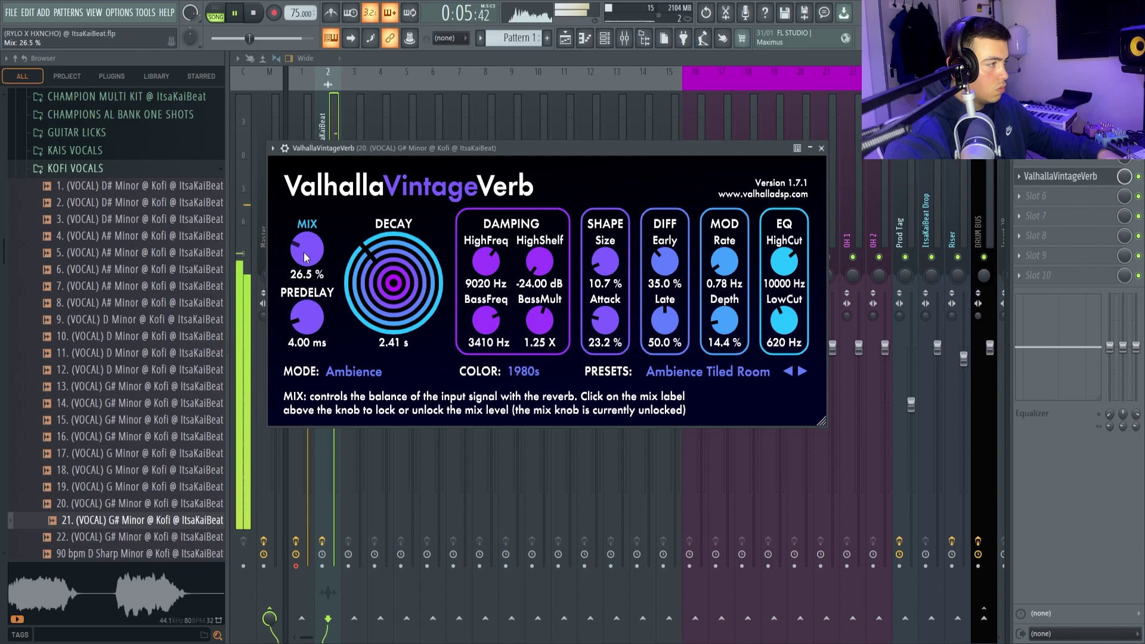
- Fine-tune the vocal reverb's mix and add Chorus JUN-6 after it with the Light Chorus preset and a 2.95 Hz rate
{"action": "left_click_drag", "start_coordinate": [305, 258], "coordinate": [305, 245]}
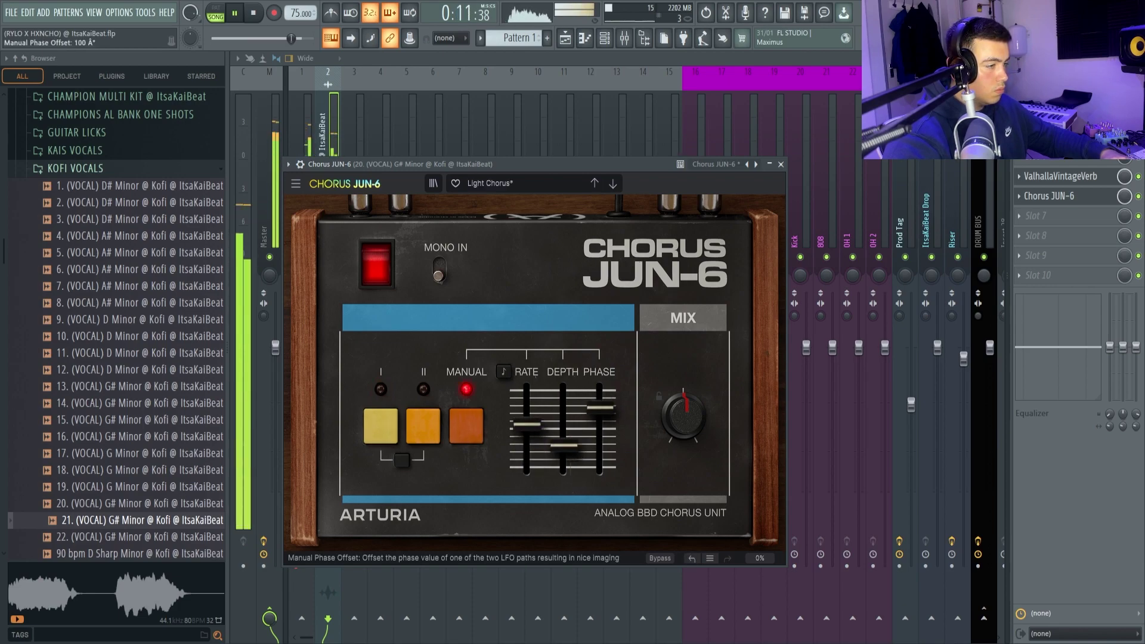
{"action": "left_click_drag", "start_coordinate": [526, 425], "coordinate": [526, 407]}
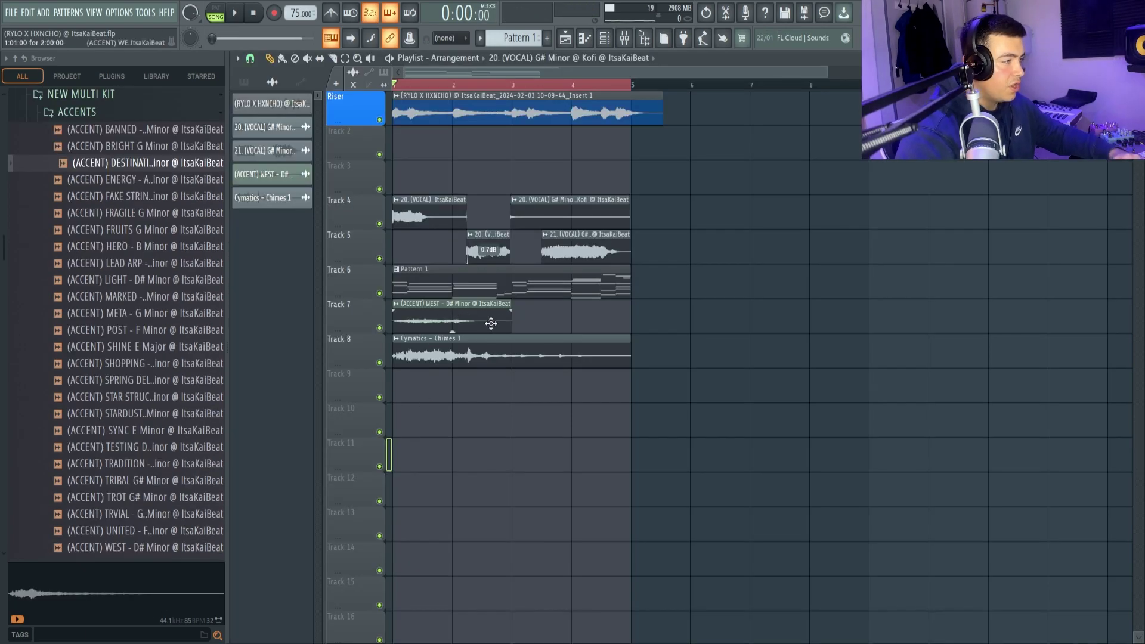
- Place "(ACCENT) WEST - D# Minor" on Track 7 and "Cymatics - Chimes 1" on Track 8 at bar 1 and play the arrangement
{"action": "left_click_drag", "start_coordinate": [539, 326], "coordinate": [399, 316]}
{"action": "left_click_drag", "start_coordinate": [541, 387], "coordinate": [435, 357]}
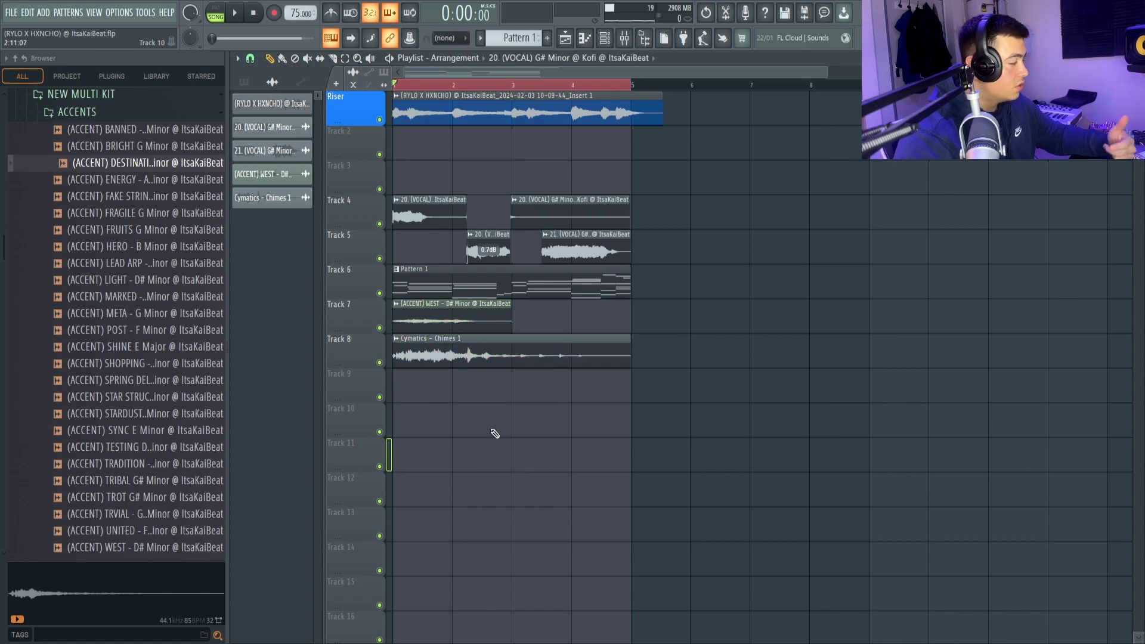
{"action": "key", "text": "space"}
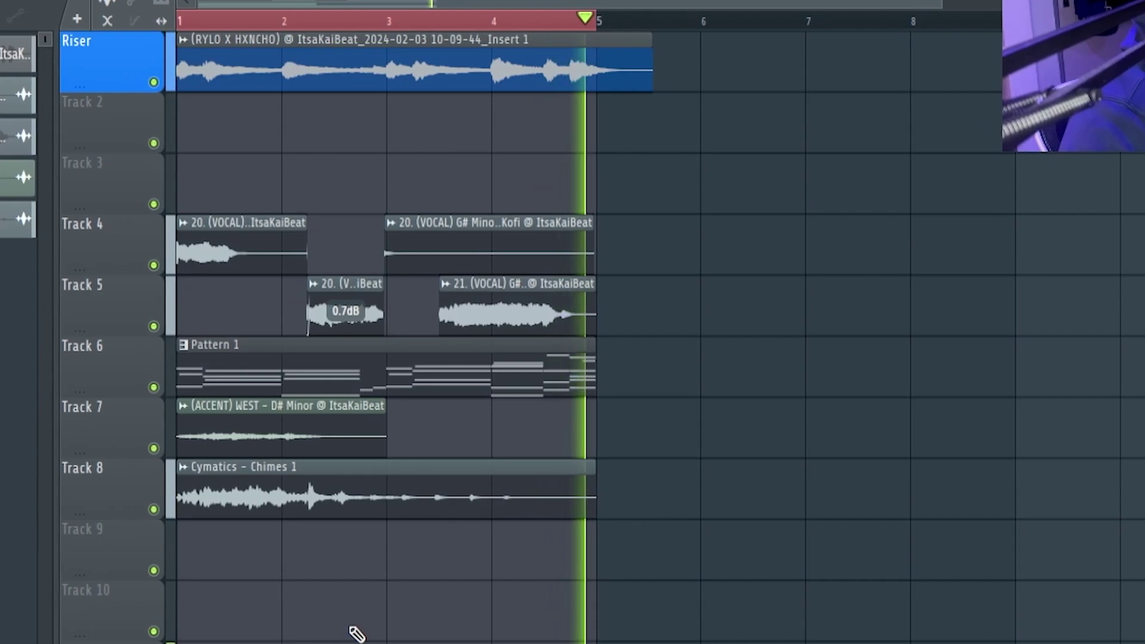
- Select all clips in the four-bar arrangement and duplicate them into bars 5 to 8
{"action": "left_click_drag", "start_coordinate": [635, 411], "coordinate": [474, 262]}
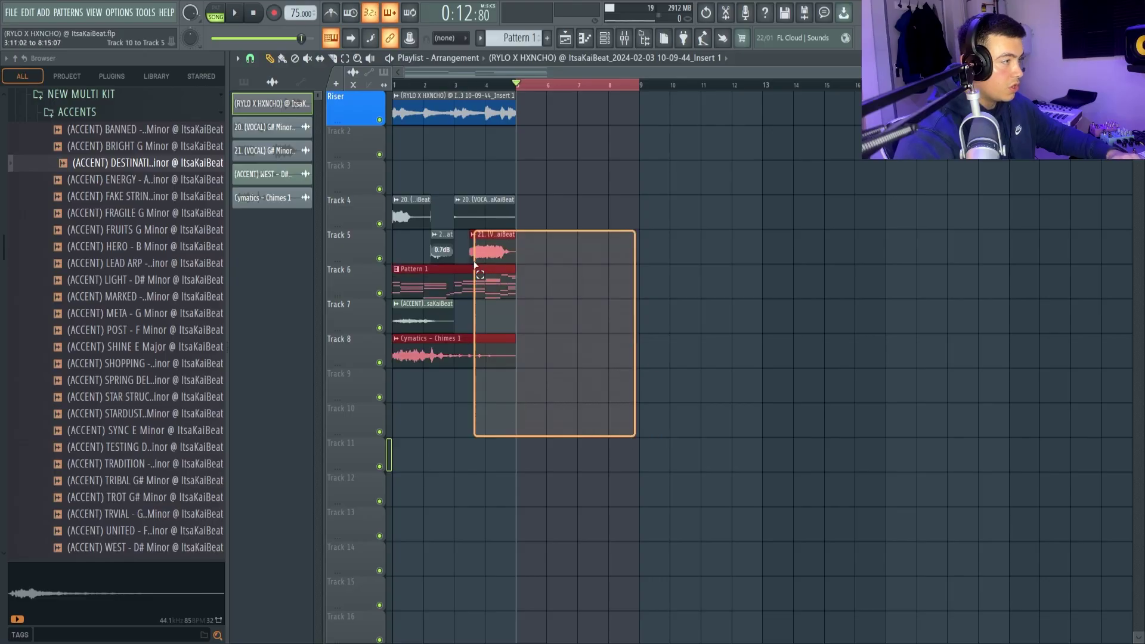
{"action": "key", "text": "ctrl+b"}
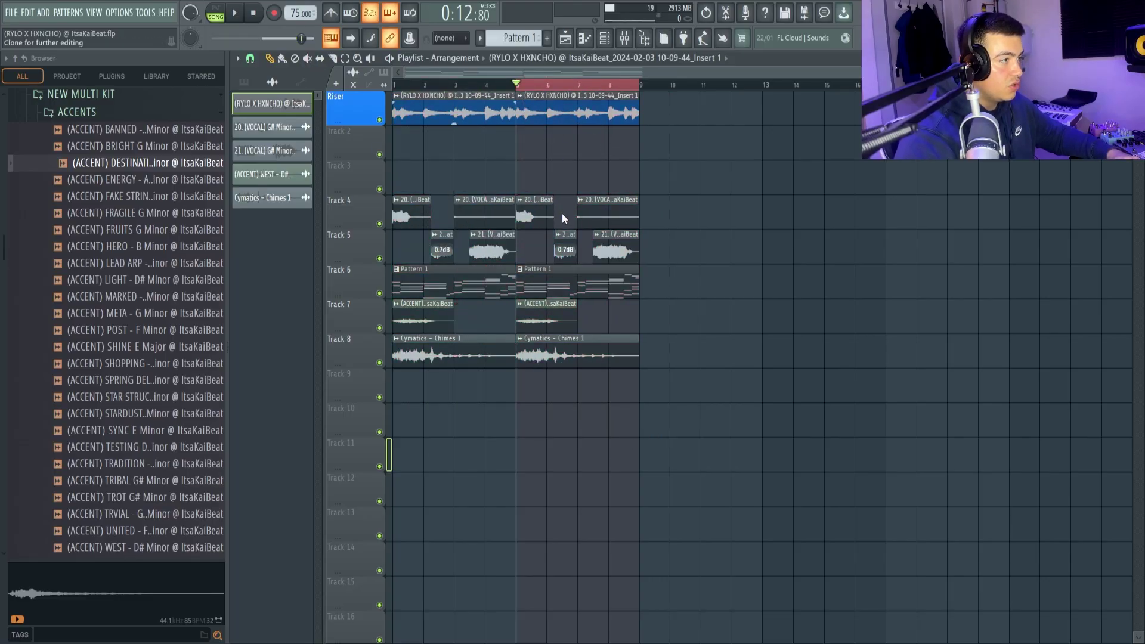
- Make the duplicated melody clip in bars 5 to 8 unique, set its pitch shift to -1000 cents and route it to mixer track 5
{"action": "double_click", "coordinate": [553, 116]}
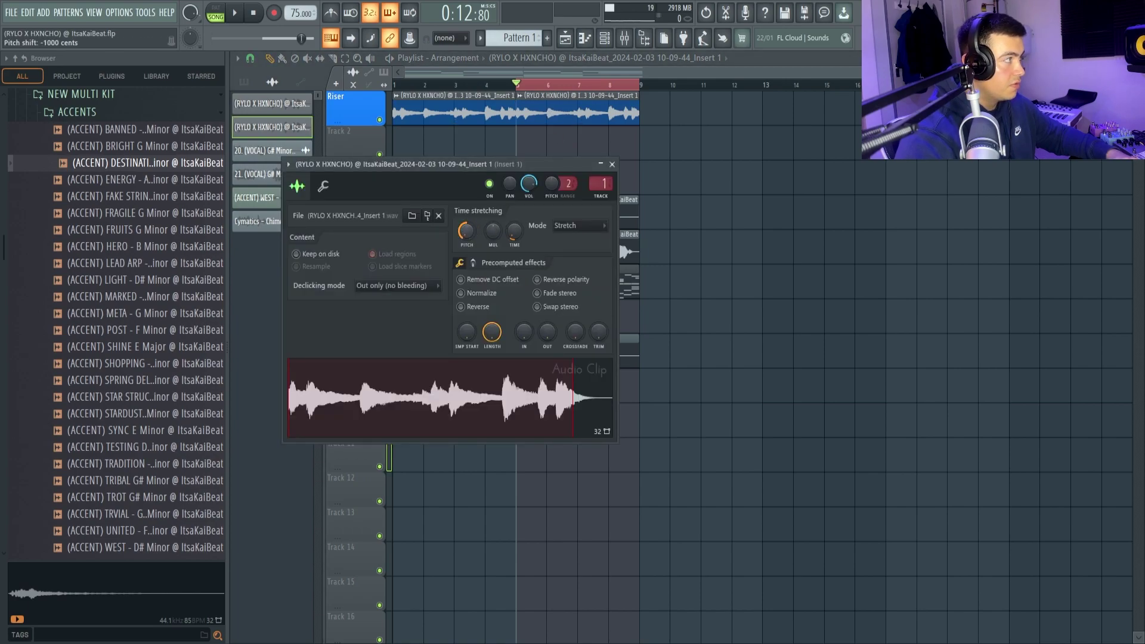
{"action": "key", "text": "Escape"}
{"action": "double_click", "coordinate": [573, 108]}
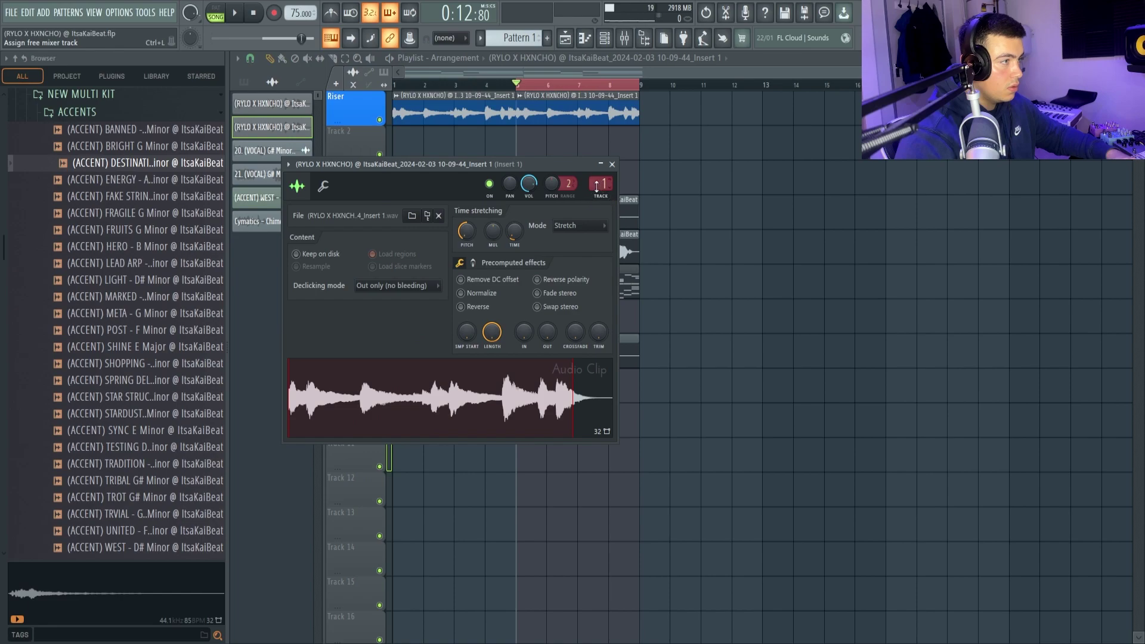
{"action": "left_click", "coordinate": [633, 38]}
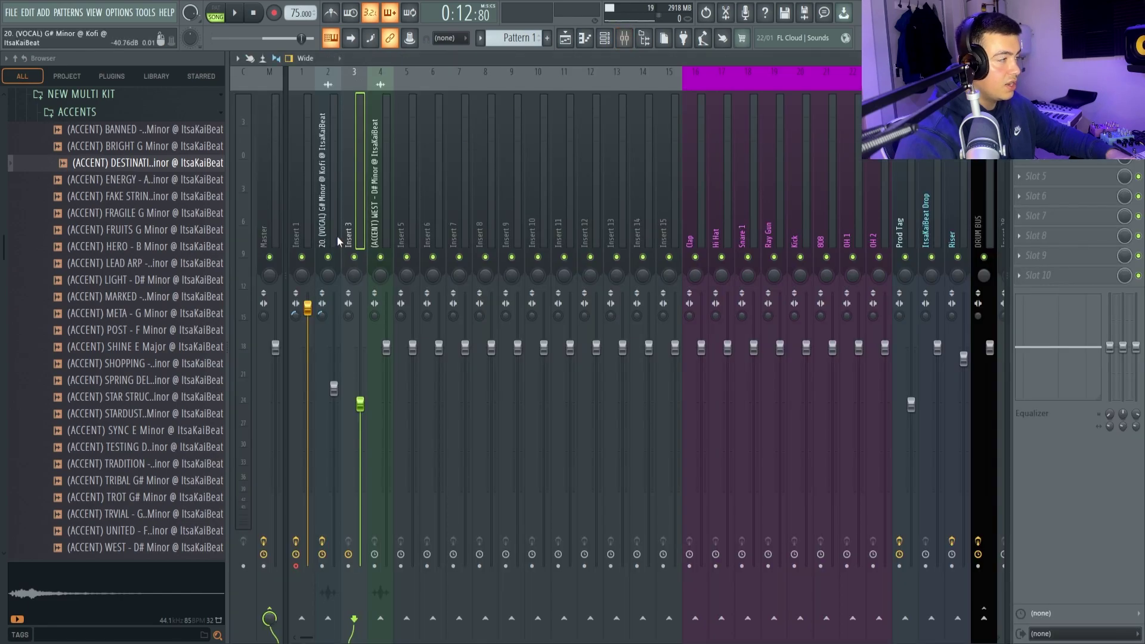
{"action": "left_click", "coordinate": [604, 38]}
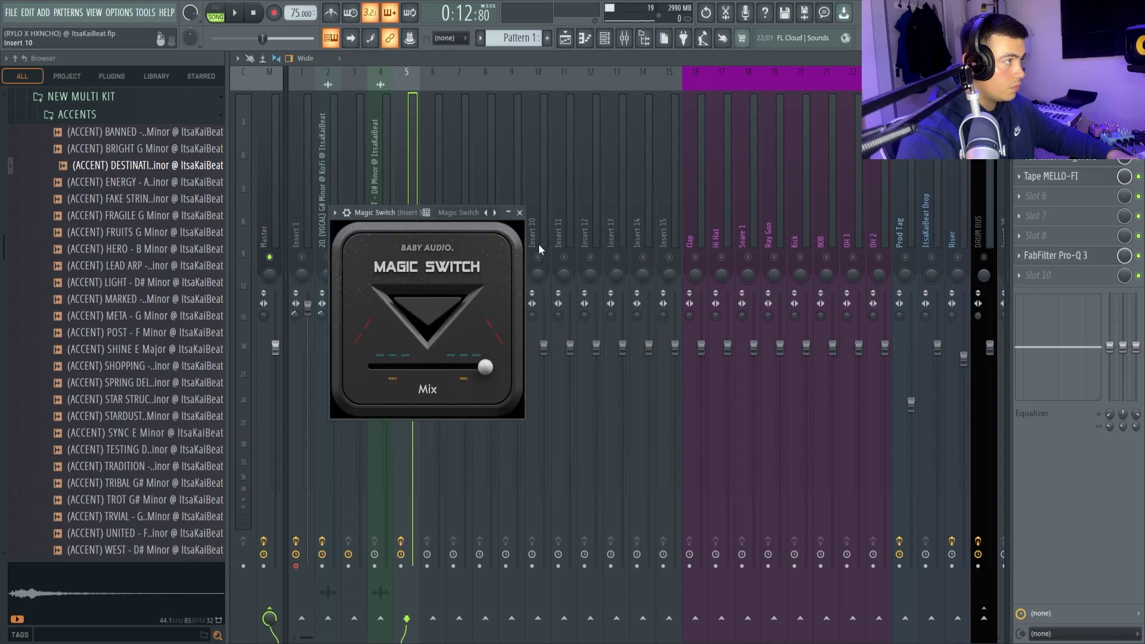
- Turn on Magic Switch on Insert 5 while the second section plays
{"action": "key", "text": "space"}
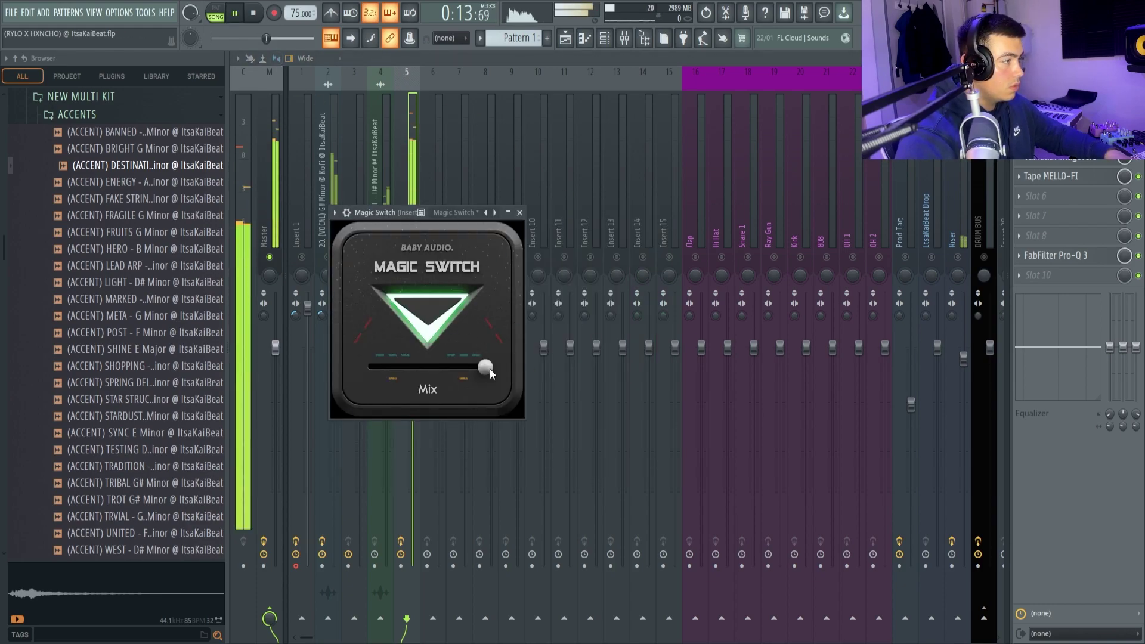
{"action": "key", "text": "Escape"}
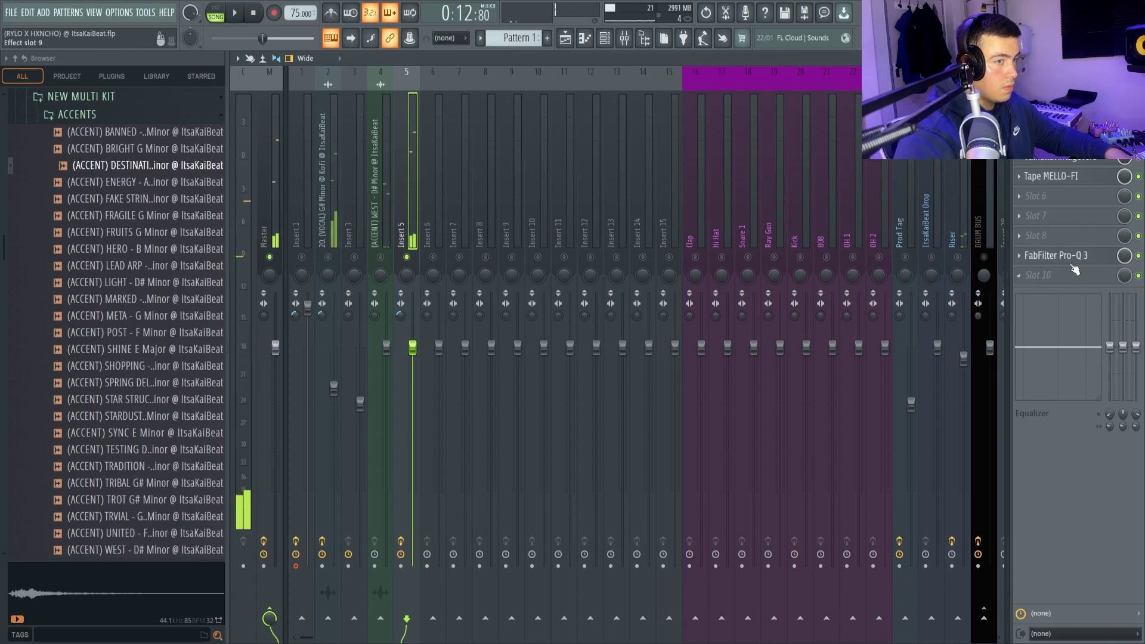
- Make the duplicated vocal clips in bars 5 to 8 unique, route them to mixer track 6 and play the section
{"action": "key", "text": "F5"}
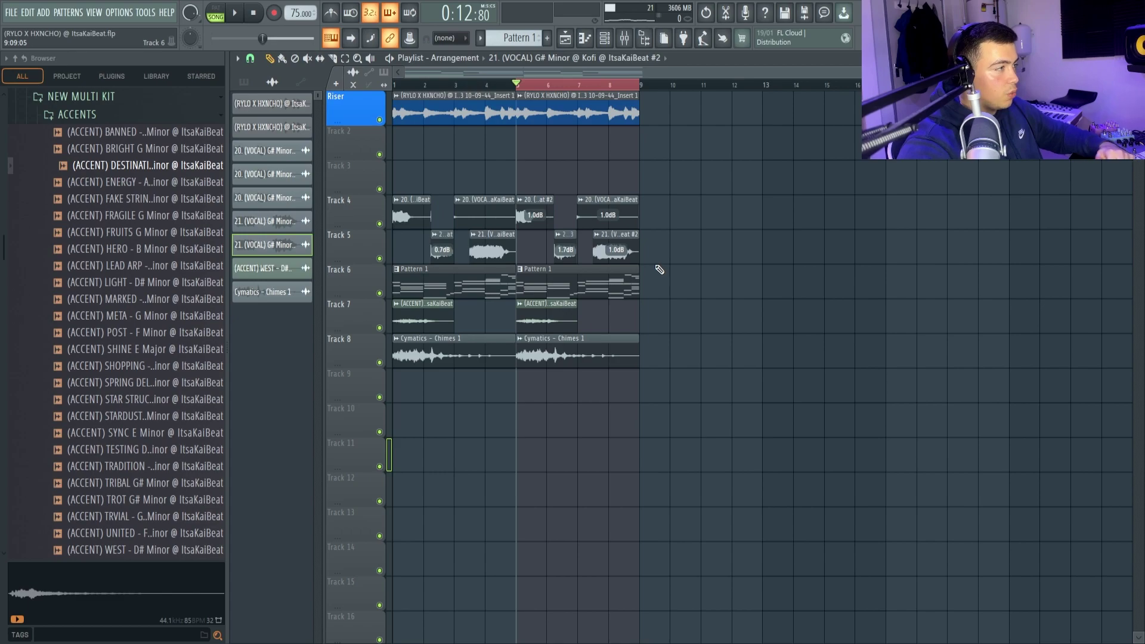
{"action": "key", "text": "space"}
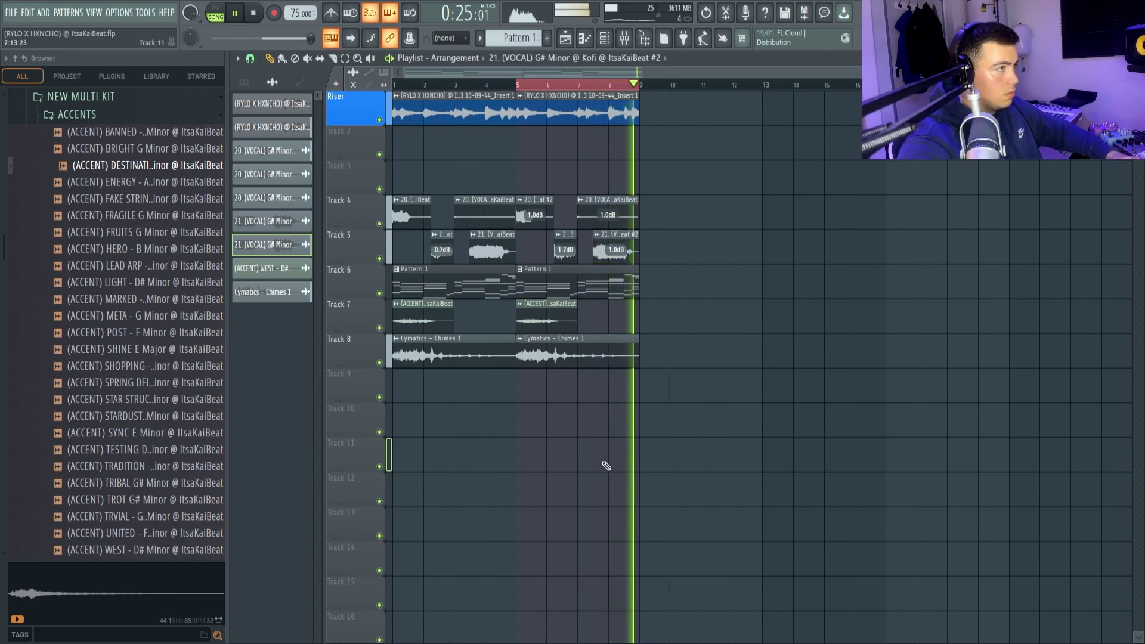
{"action": "key", "text": "space"}
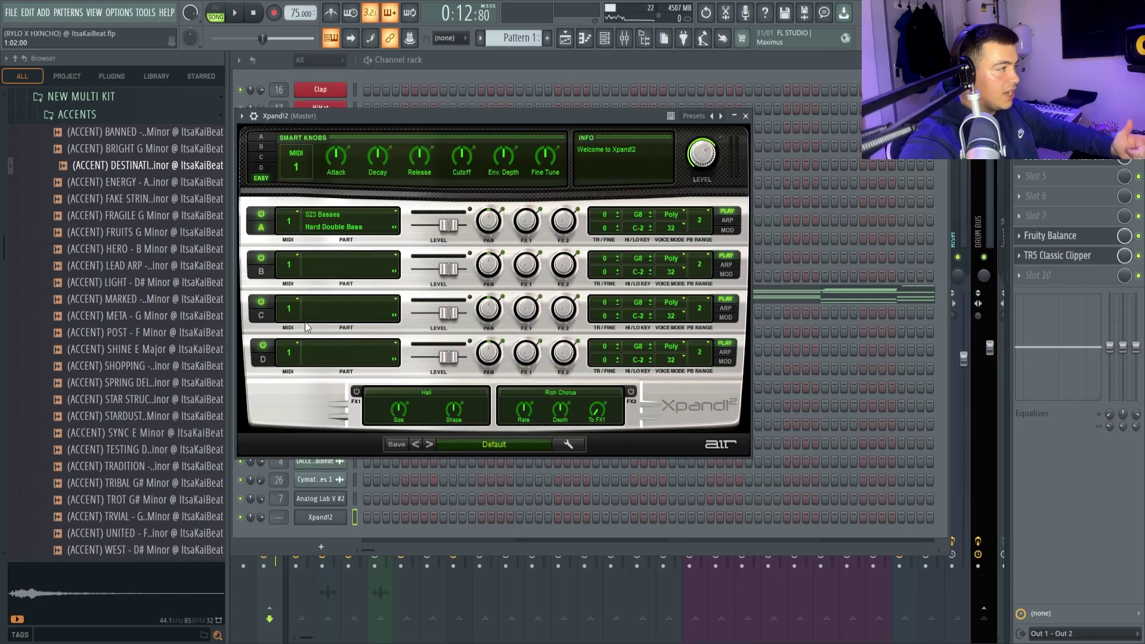
- Write a four-bar bass line for the Xpand!2 Hard Double Bass with D#4, F4, G3, C4 and D4 notes beneath the chords
{"action": "left_click", "coordinate": [411, 72]}
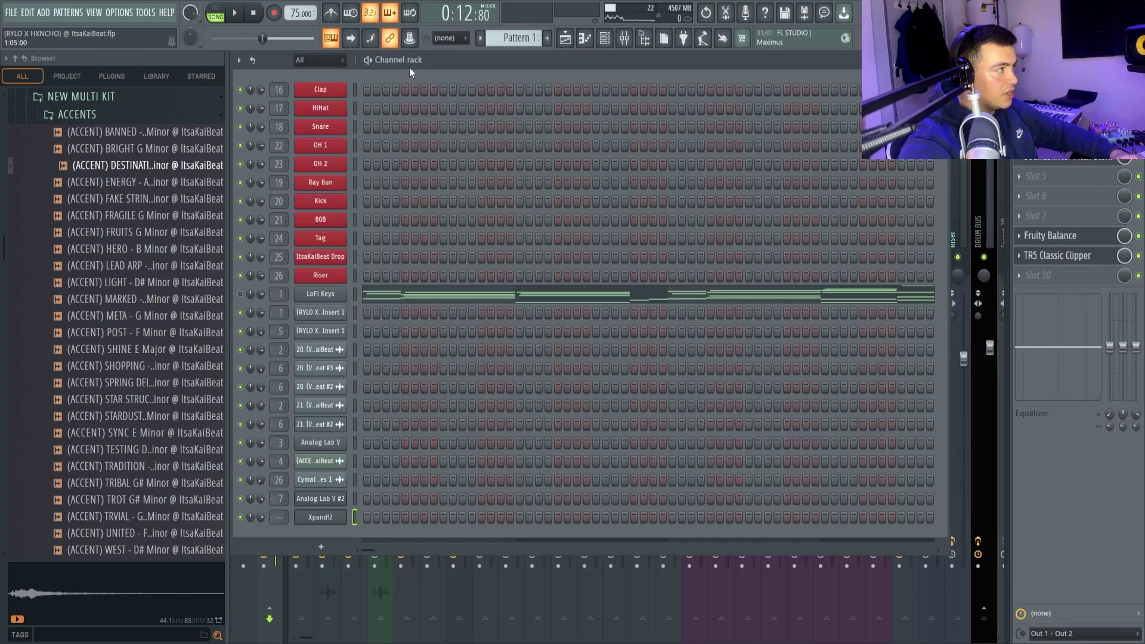
{"action": "key", "text": "F7"}
{"action": "scroll", "coordinate": [312, 233], "scroll_direction": "down", "scroll_amount": 2}
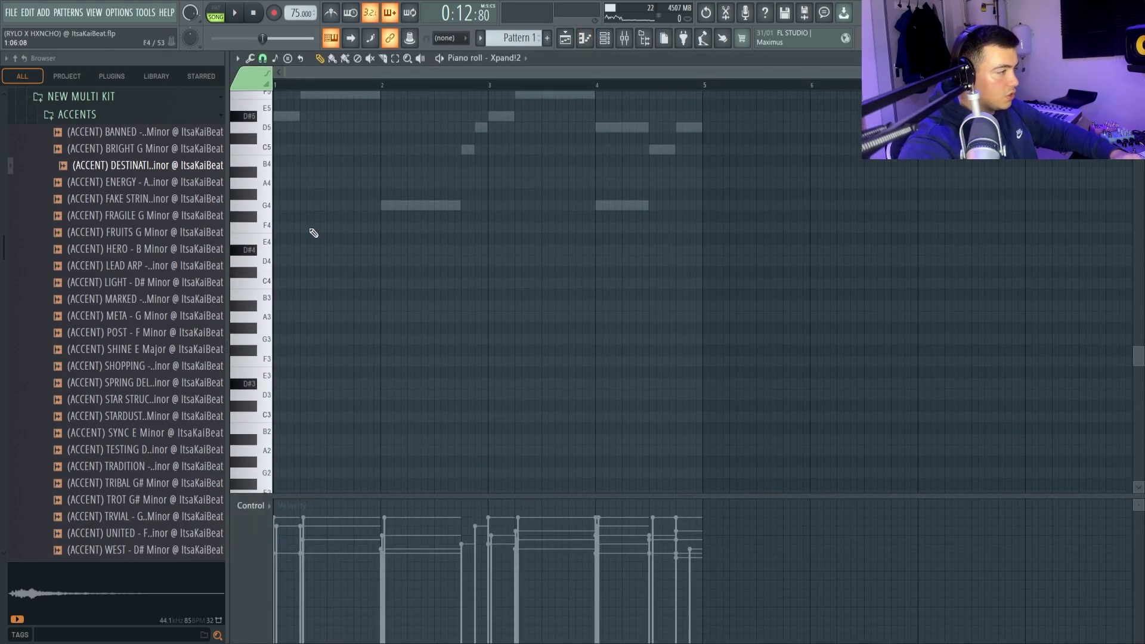
{"action": "scroll", "coordinate": [281, 253], "scroll_direction": "up", "scroll_amount": 2}
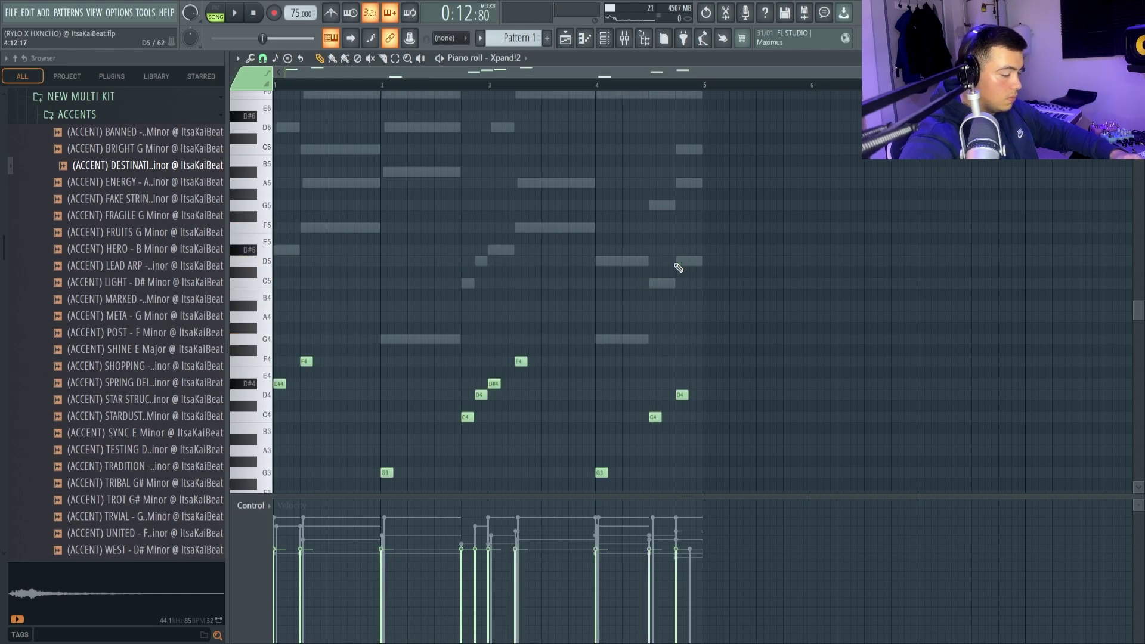
- Undo the shortening of the bass notes, play them with the section and level their velocities across the four bars
{"action": "key", "text": "ctrl+z"}
{"action": "key", "text": "space"}
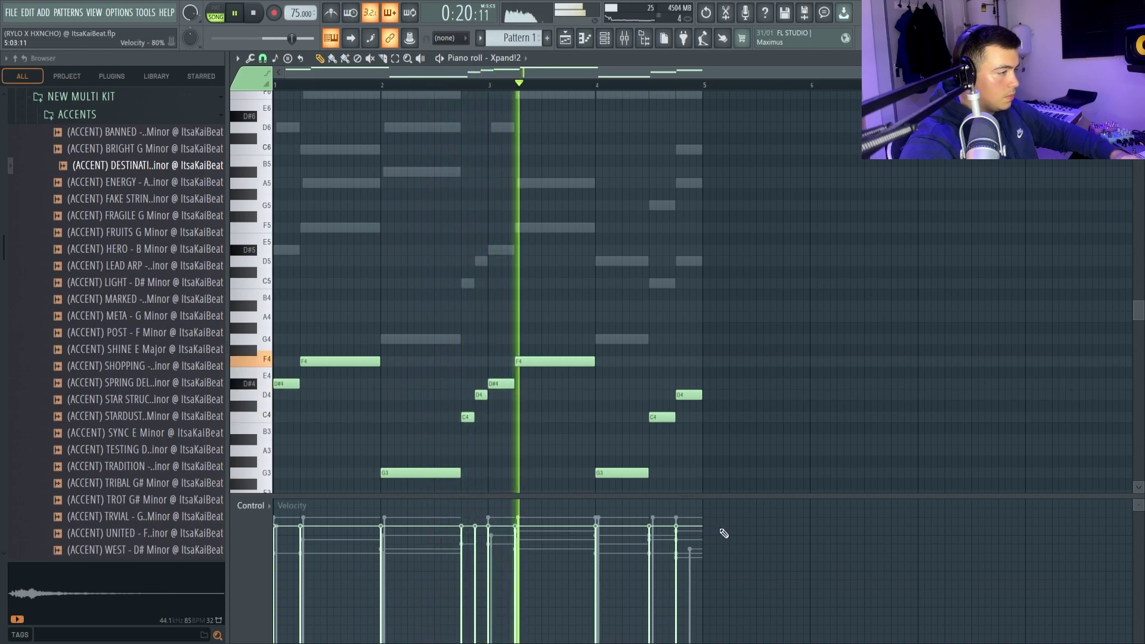
{"action": "left_click_drag", "start_coordinate": [686, 514], "coordinate": [276, 513]}
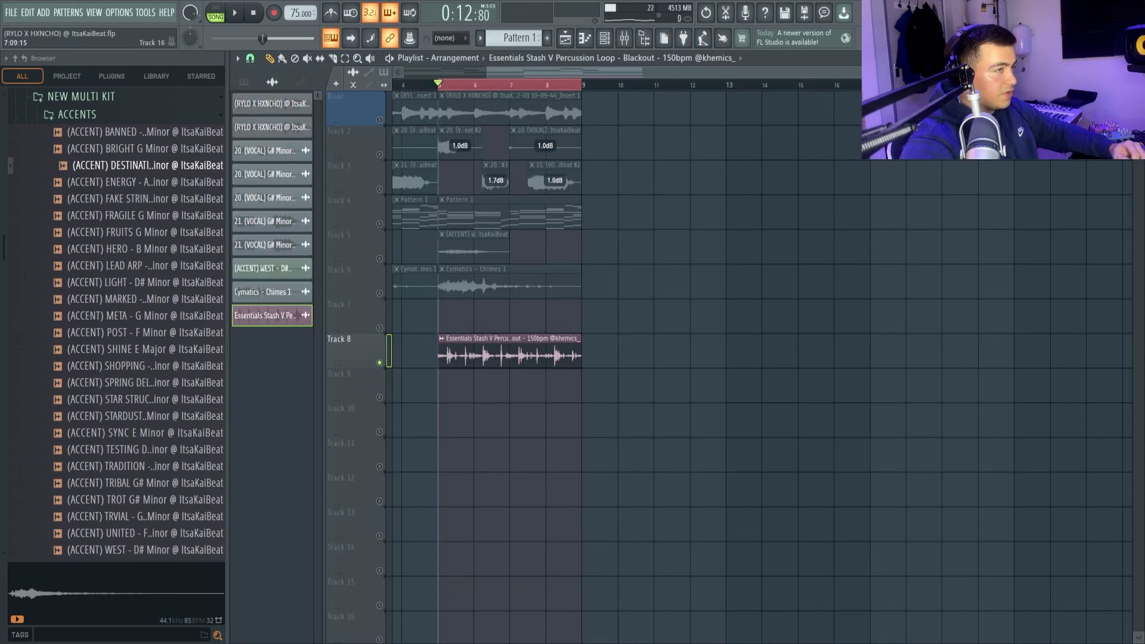
- Audition the "Essentials Stash V Percussion Loop - Blackout" clip soloed on Track 8 and unsolo the track
{"action": "left_click_drag", "start_coordinate": [444, 386], "coordinate": [528, 334]}
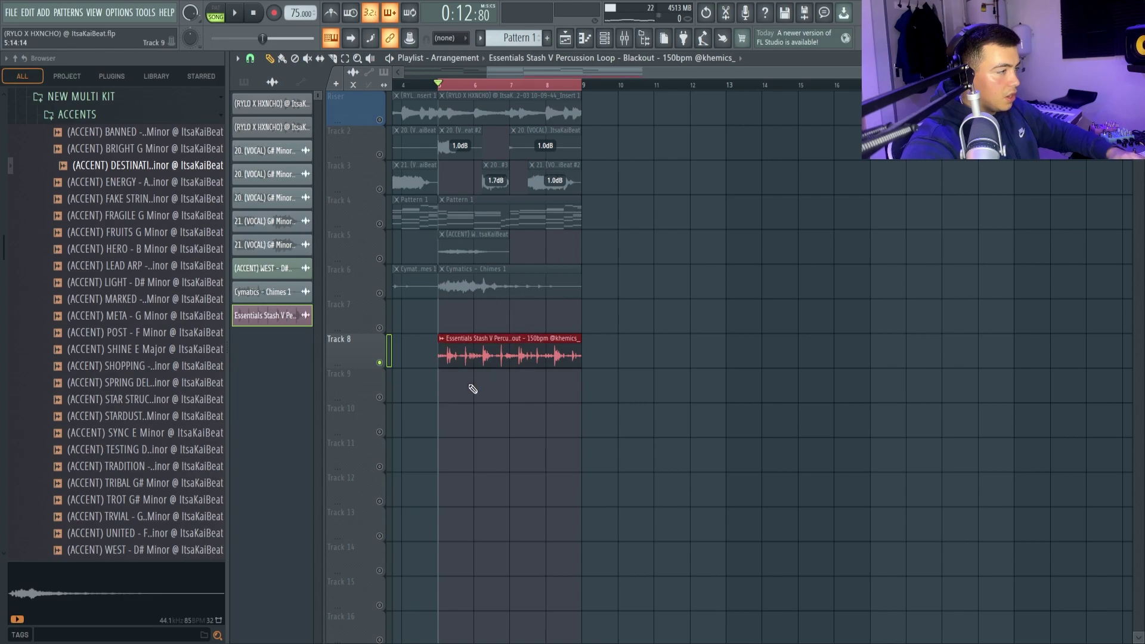
{"action": "key", "text": "space"}
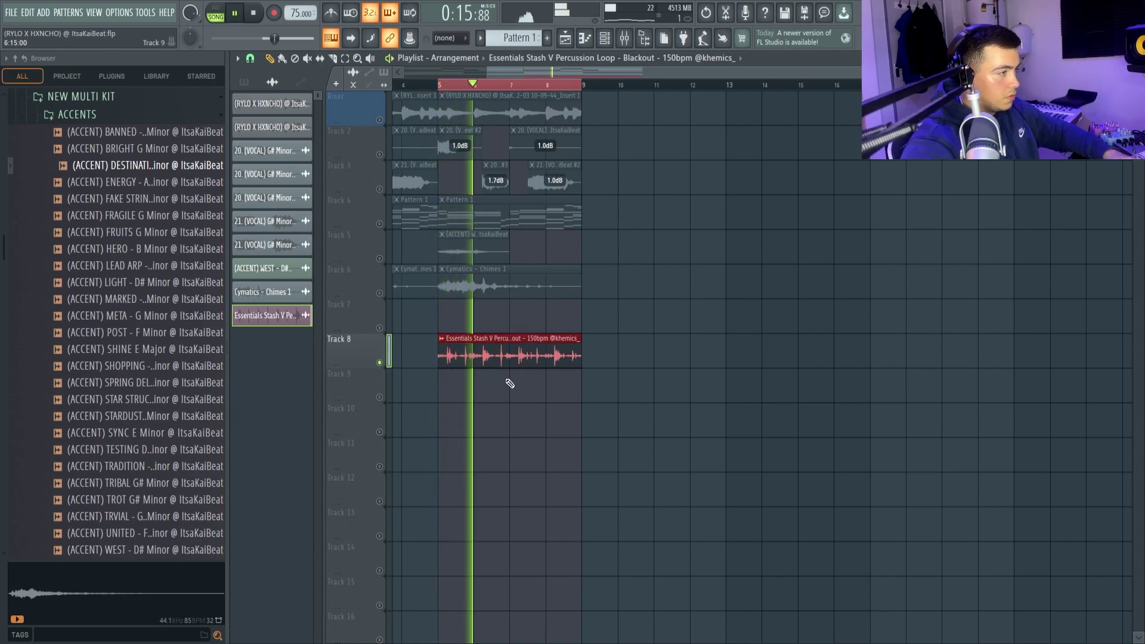
{"action": "right_click", "coordinate": [380, 362]}
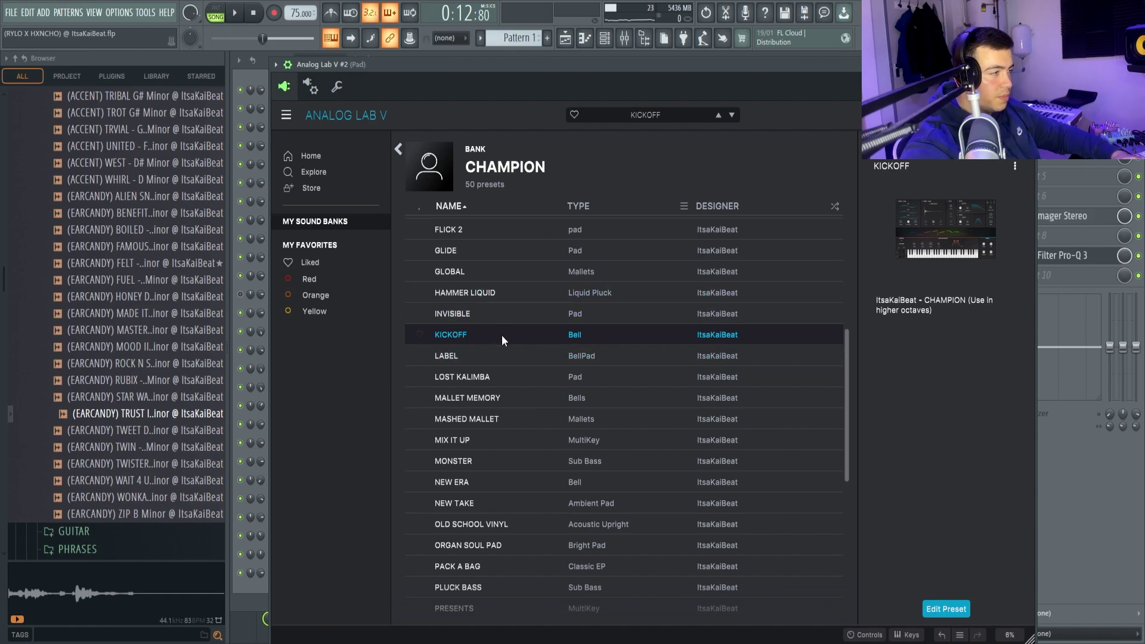
- Show the bell notes of the Analog Lab V #2 channel and play them with the section
{"action": "left_click", "coordinate": [606, 39]}
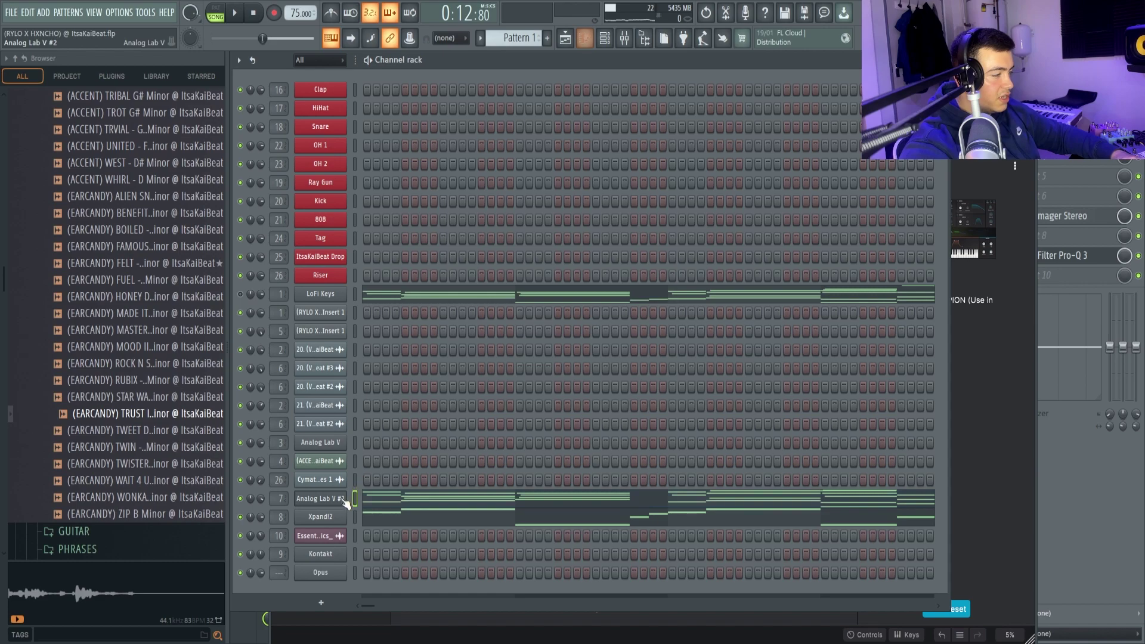
{"action": "left_click", "coordinate": [368, 498]}
{"action": "key", "text": "space"}
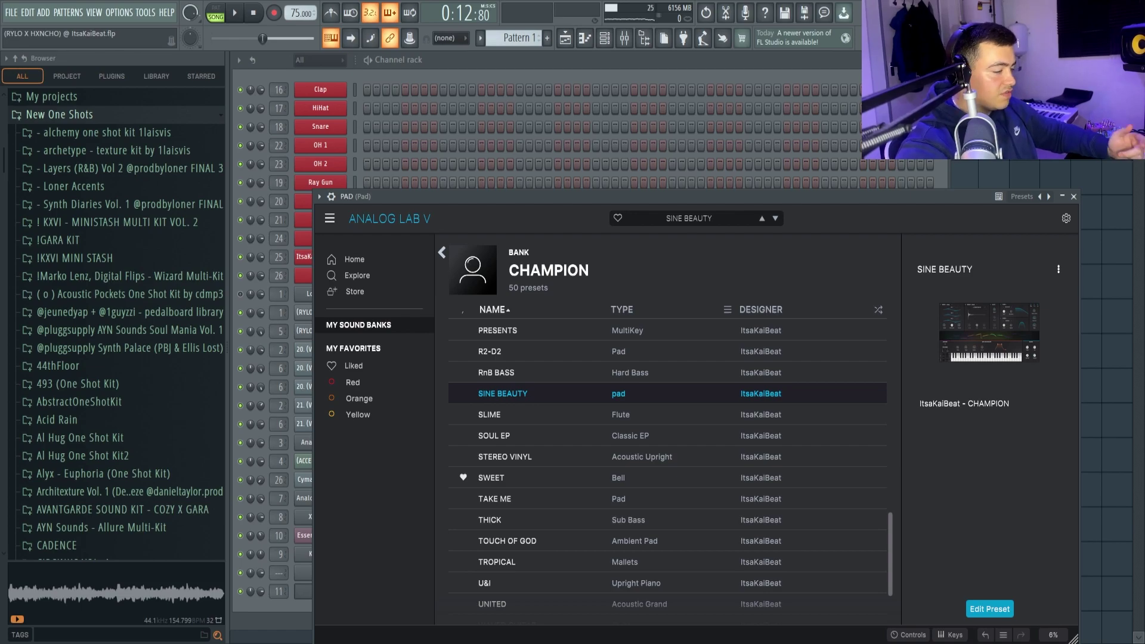
- Open the PAD channel's four-bar chord notes in the piano roll and play them with the section
{"action": "left_click", "coordinate": [484, 64]}
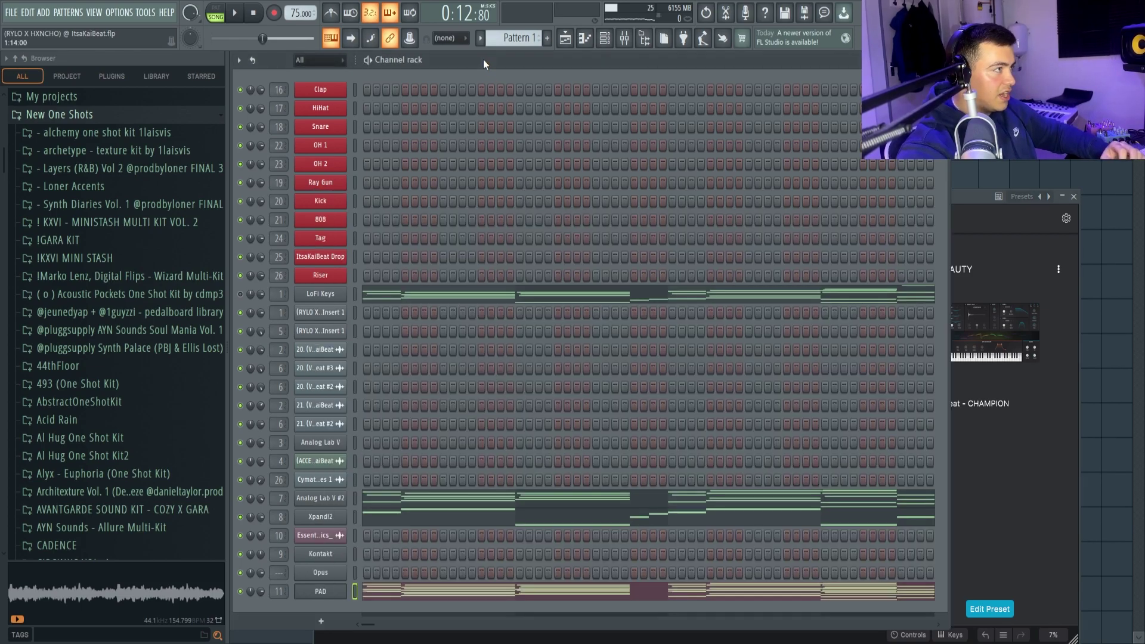
{"action": "left_click", "coordinate": [427, 595]}
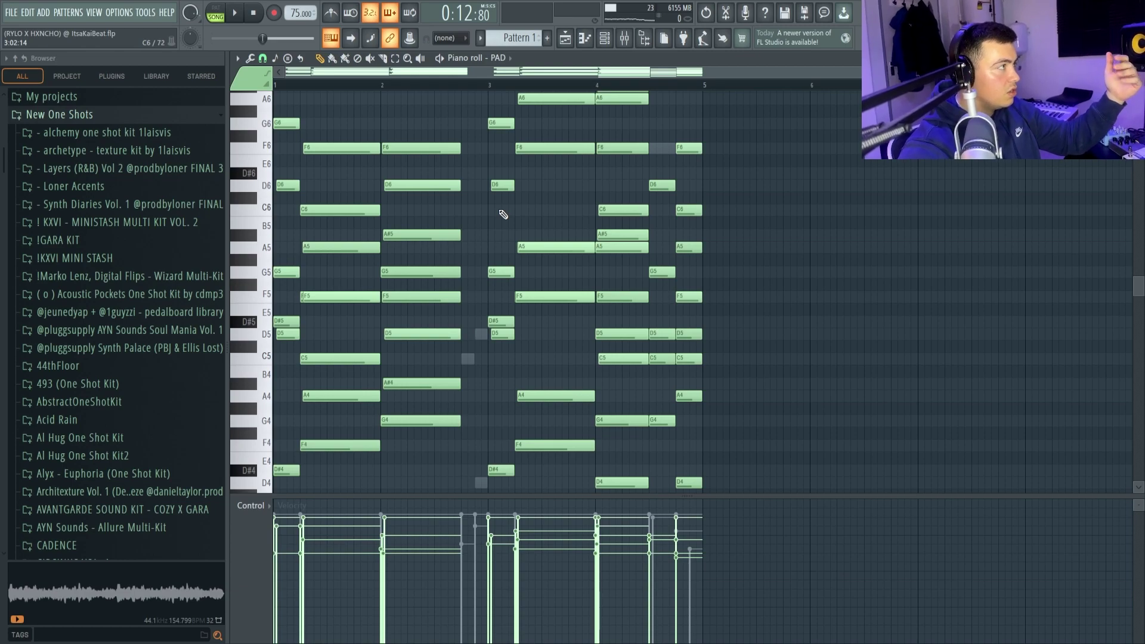
{"action": "key", "text": "space"}
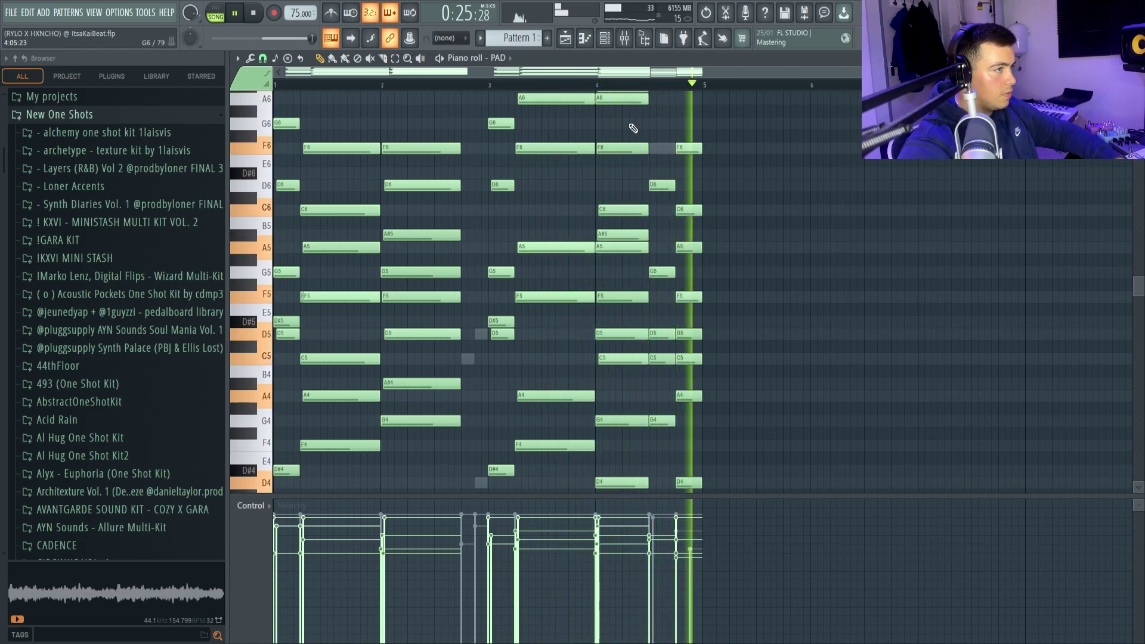
{"action": "key", "text": "space"}
- Return to the playlist, play bars 5 to 8 of the arrangement and bring up the mixer
{"action": "key", "text": "F5"}
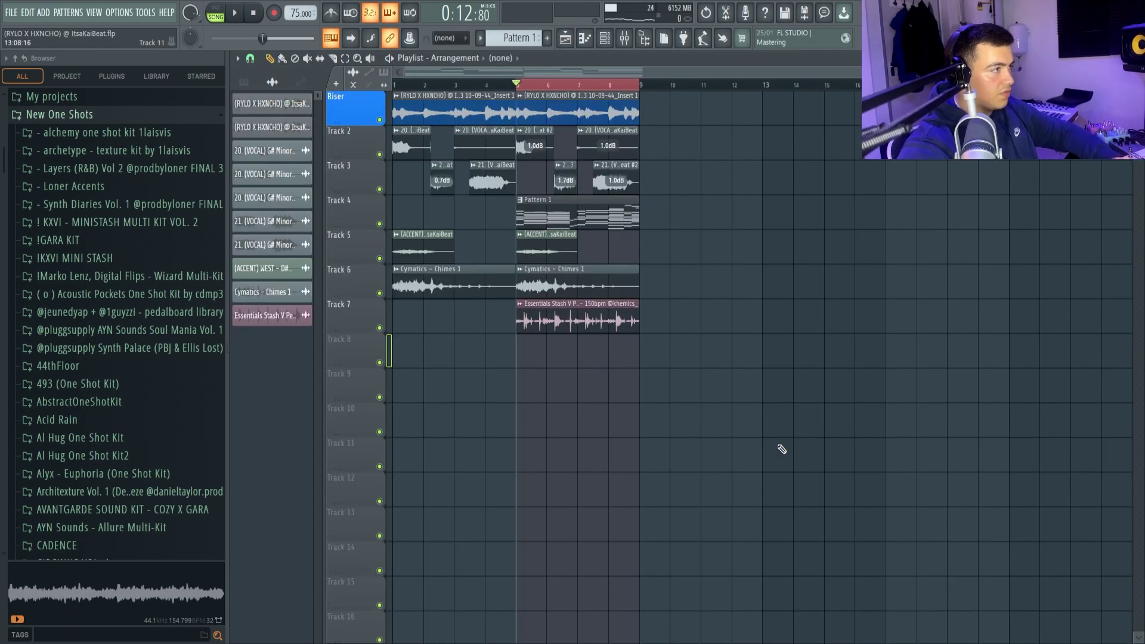
{"action": "key", "text": "space"}
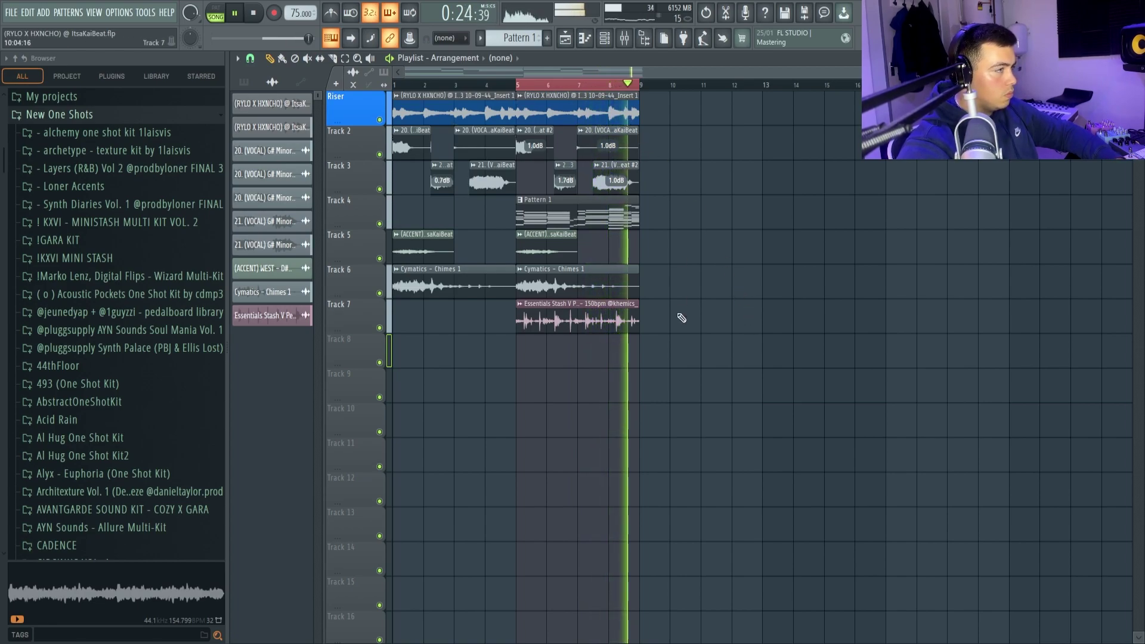
{"action": "key", "text": "space"}
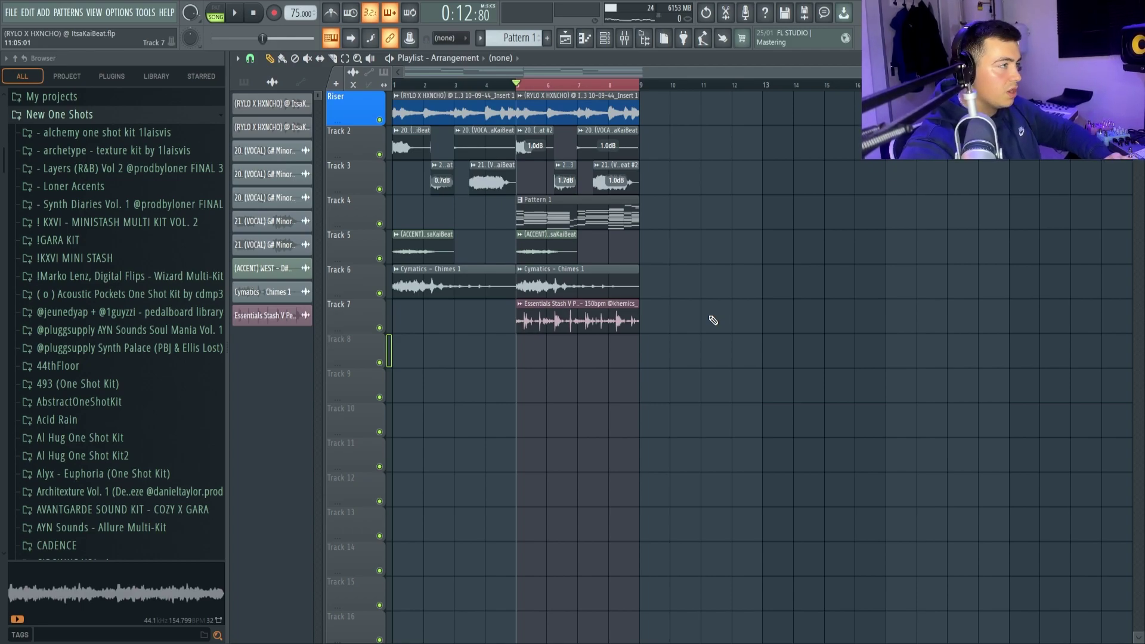
{"action": "left_click", "coordinate": [630, 43]}
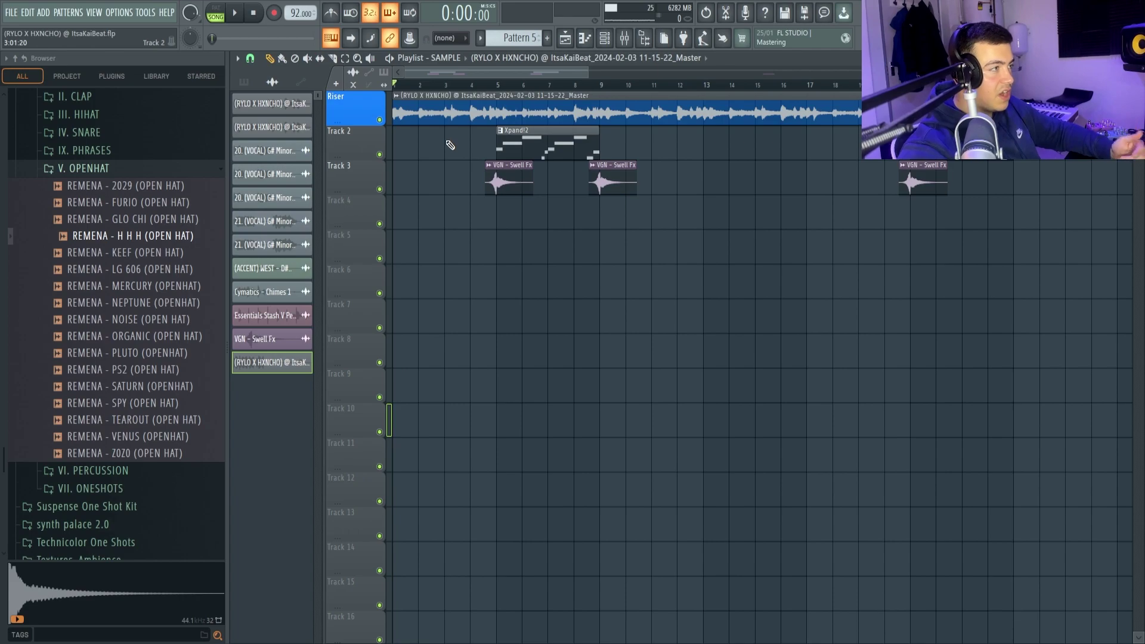
- Check the time-stretching settings of the bounced master clip in the SAMPLE arrangement and play the arrangement from the start
{"action": "double_click", "coordinate": [417, 96]}
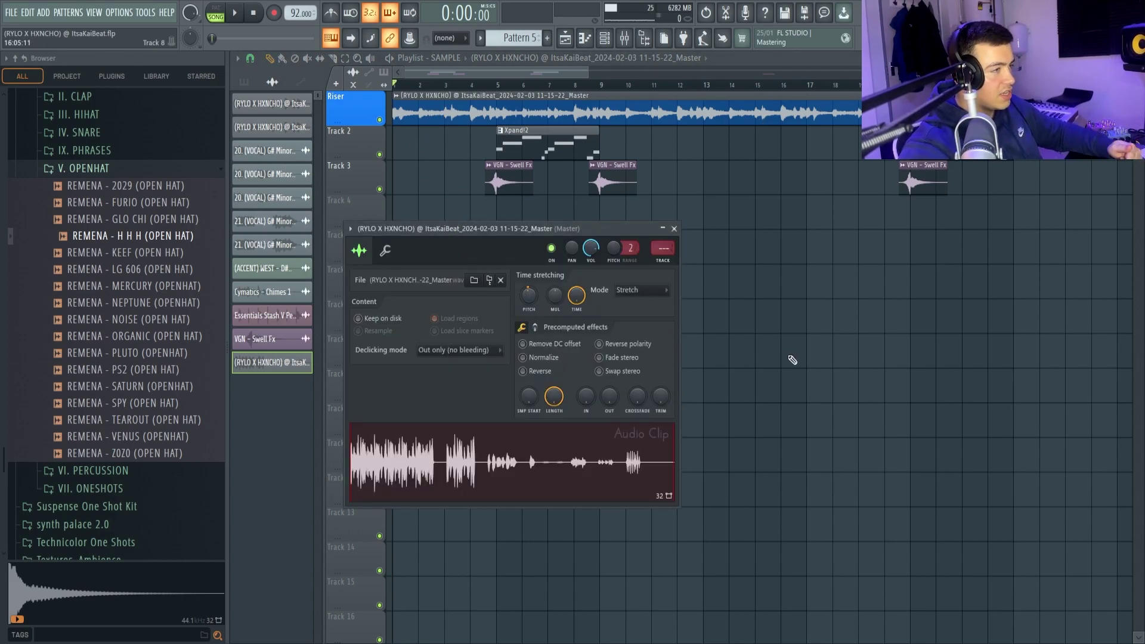
{"action": "key", "text": "Escape"}
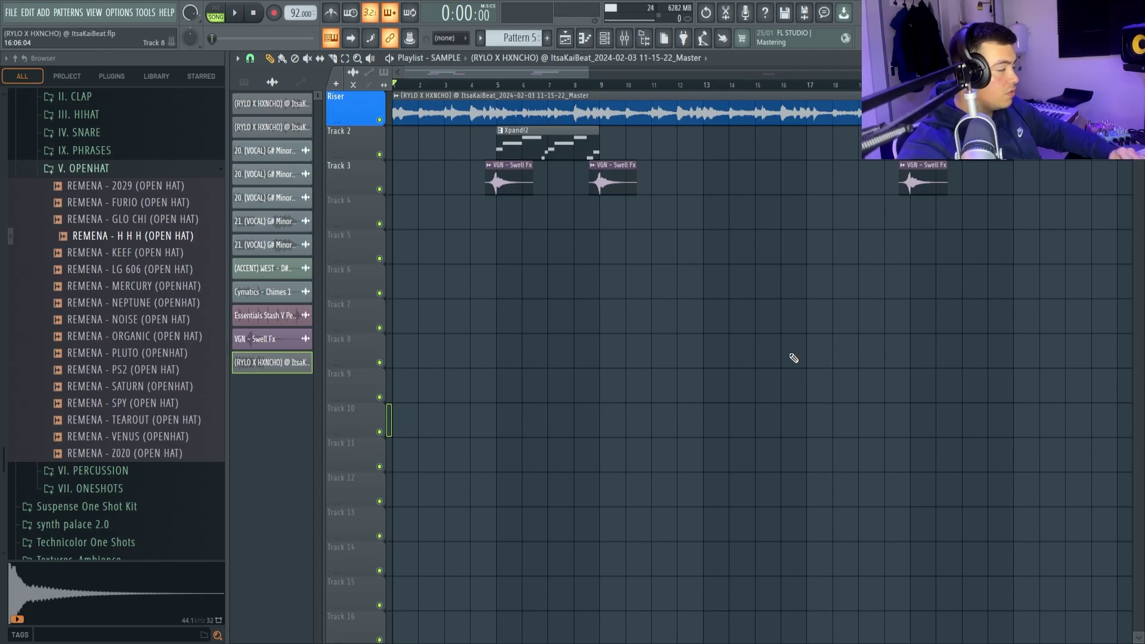
{"action": "key", "text": "space"}
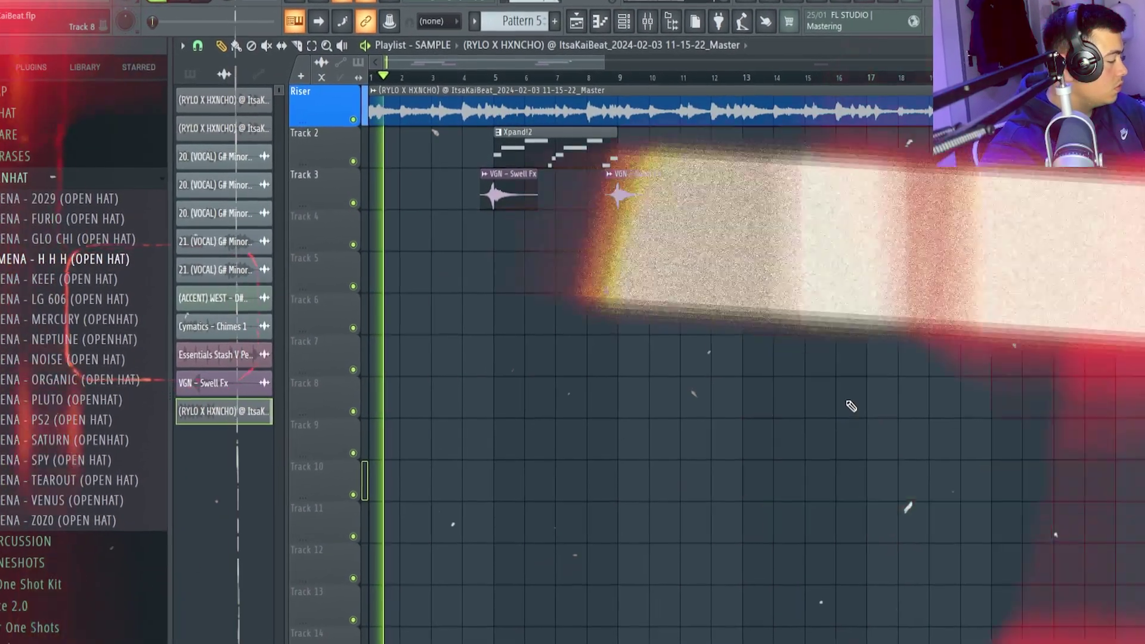